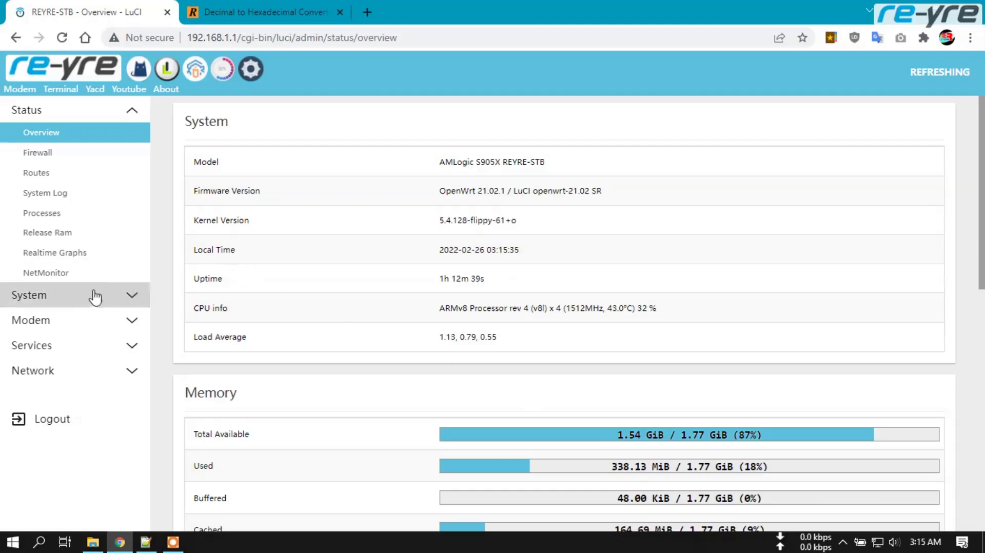
# Open the modem's network status and examine the band and cell details
pyautogui.click(71, 320)
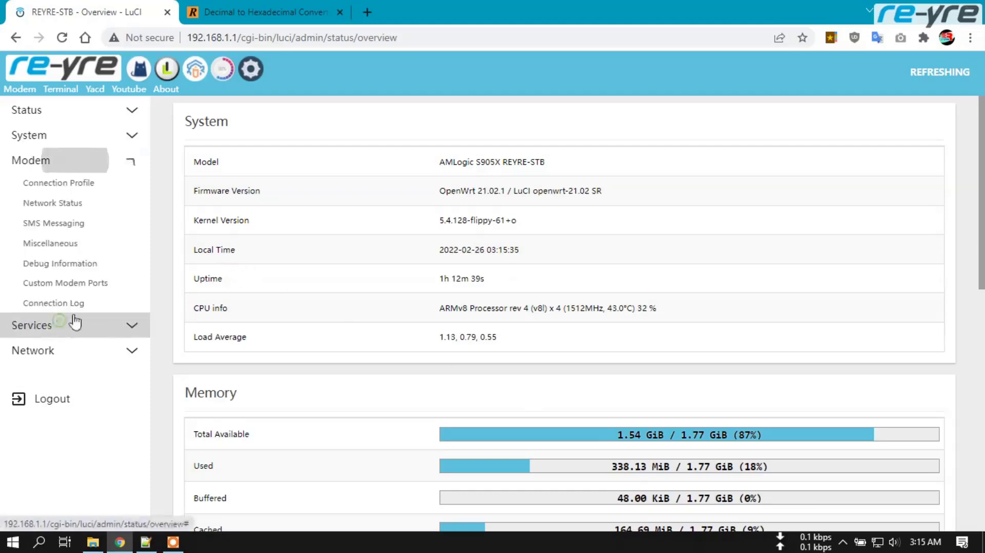
pyautogui.click(77, 202)
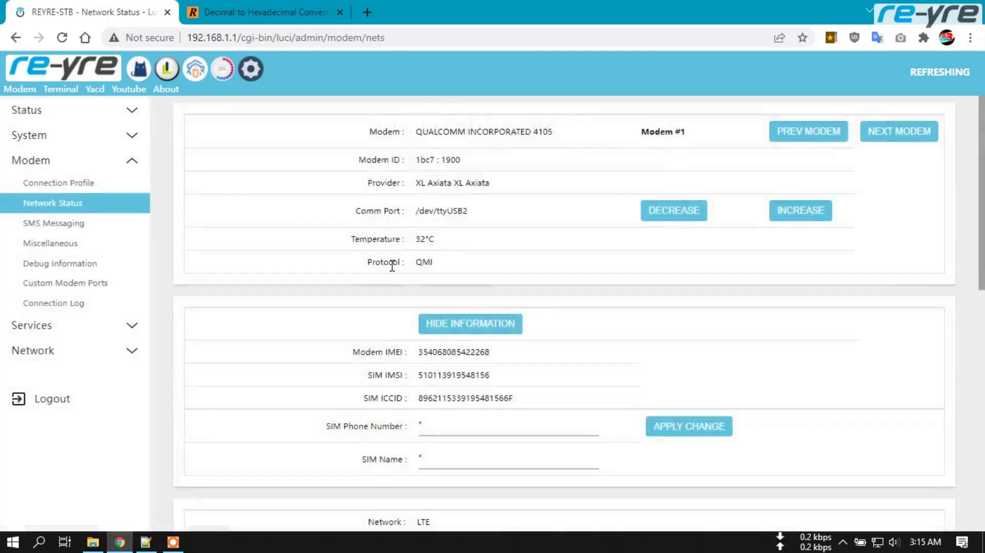
pyautogui.scroll(-10, 380, 256)
pyautogui.moveTo(419, 333); pyautogui.dragTo(515, 344)
pyautogui.click(352, 334)
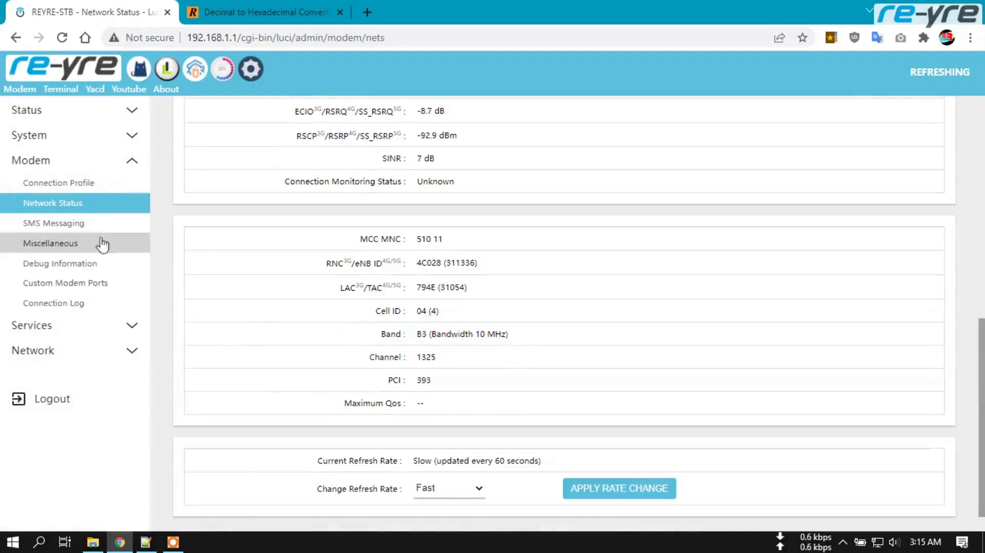
# Send the AT^SLBAND? command from lock-carrier.txt to the modem on its Miscellaneous page and highlight the LTE band list in the response
pyautogui.click(75, 244)
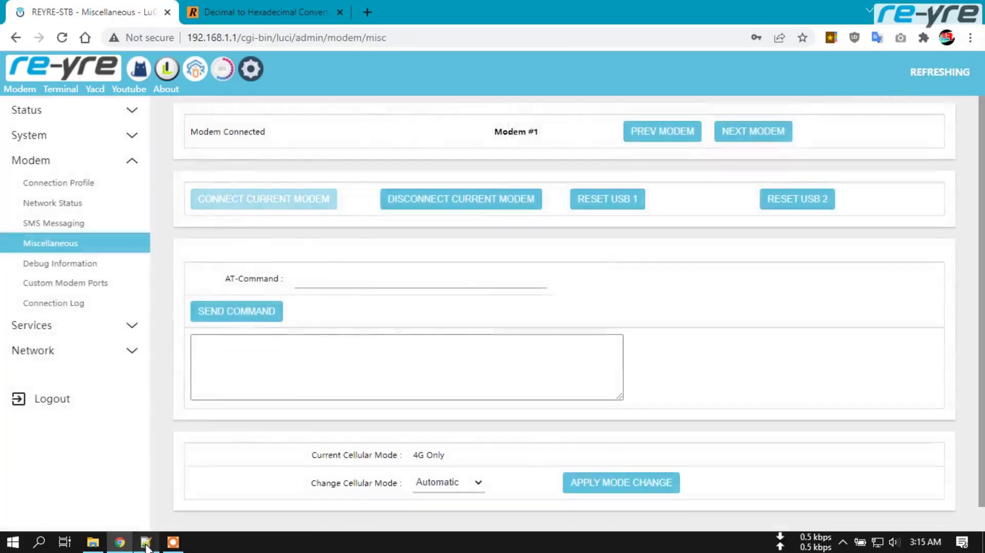
pyautogui.click(146, 542)
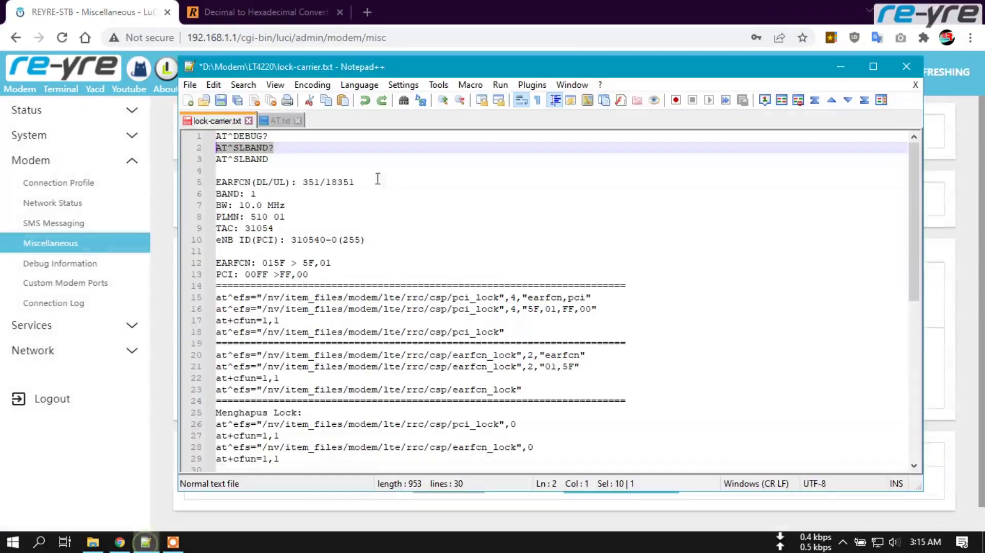
pyautogui.hotkey('ctrl', 'c')
pyautogui.hotkey('alt', 'Tab')
pyautogui.click(331, 276)
pyautogui.hotkey('ctrl', 'v')
pyautogui.click(240, 313)
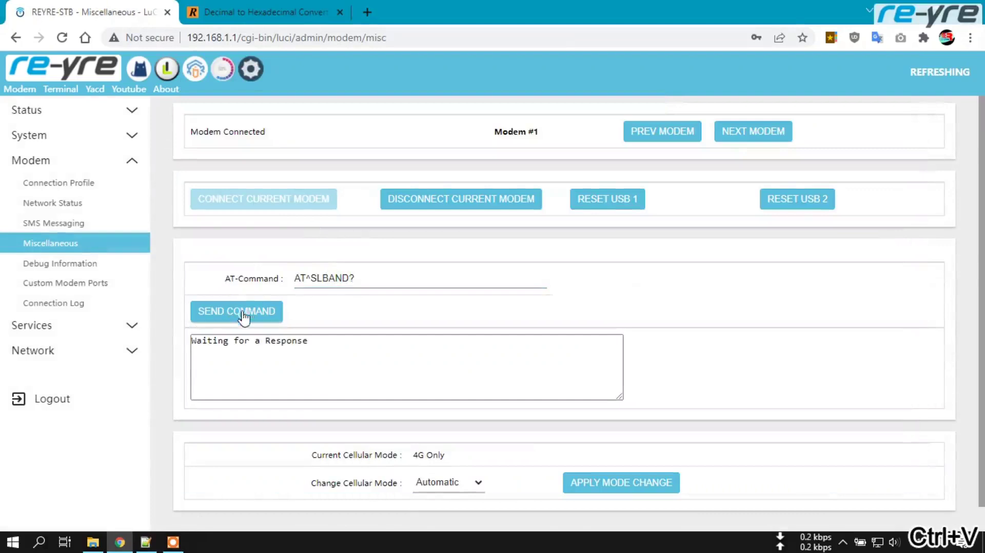
pyautogui.moveTo(240, 363); pyautogui.dragTo(599, 361)
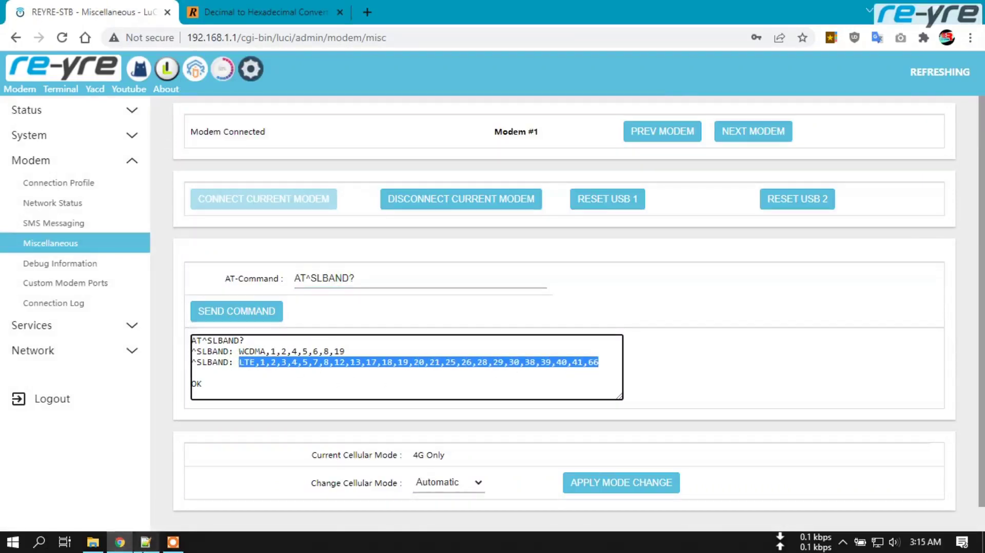
# Copy AT^CA_INFO? from AT.txt in Notepad++, send it to the modem in the browser, and examine the PCC info line
pyautogui.click(146, 542)
pyautogui.click(277, 121)
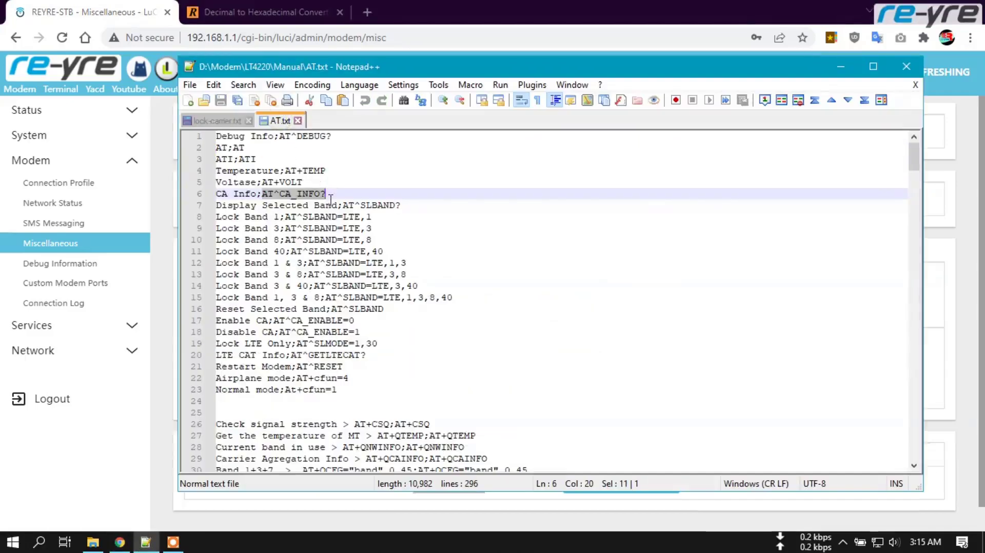
pyautogui.hotkey('ctrl', 'c')
pyautogui.hotkey('alt', 'Tab')
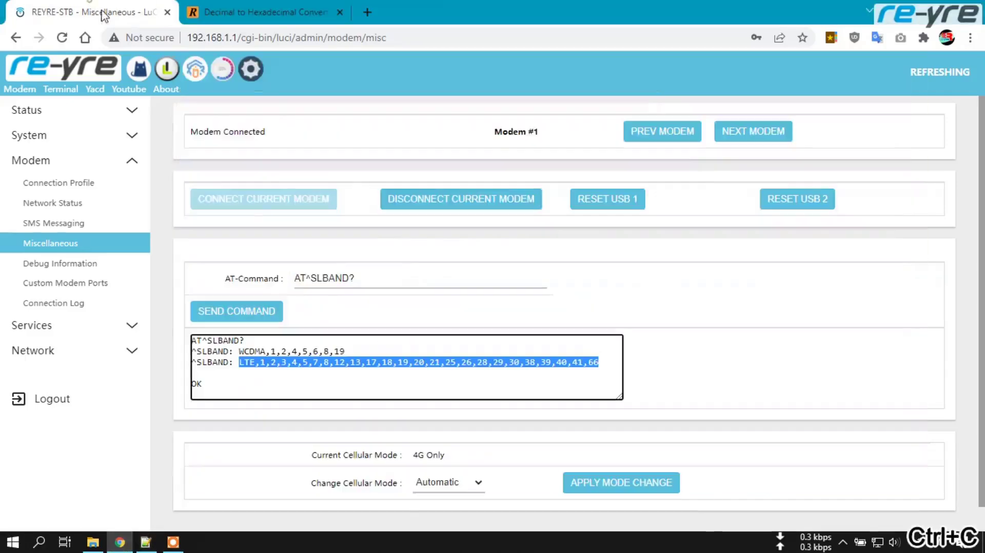
pyautogui.tripleClick(357, 282)
pyautogui.hotkey('ctrl', 'v')
pyautogui.click(239, 314)
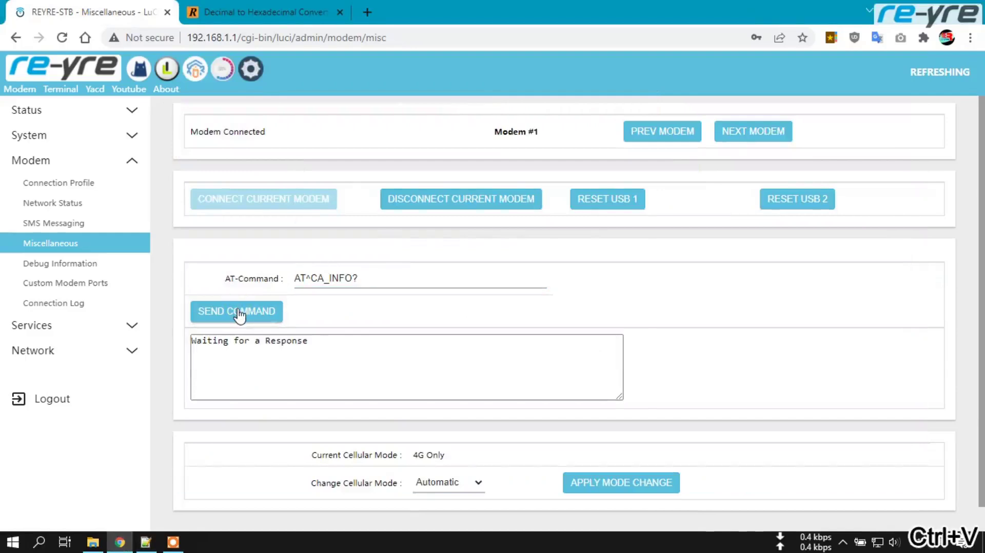
pyautogui.moveTo(191, 353); pyautogui.dragTo(440, 350)
pyautogui.click(159, 347)
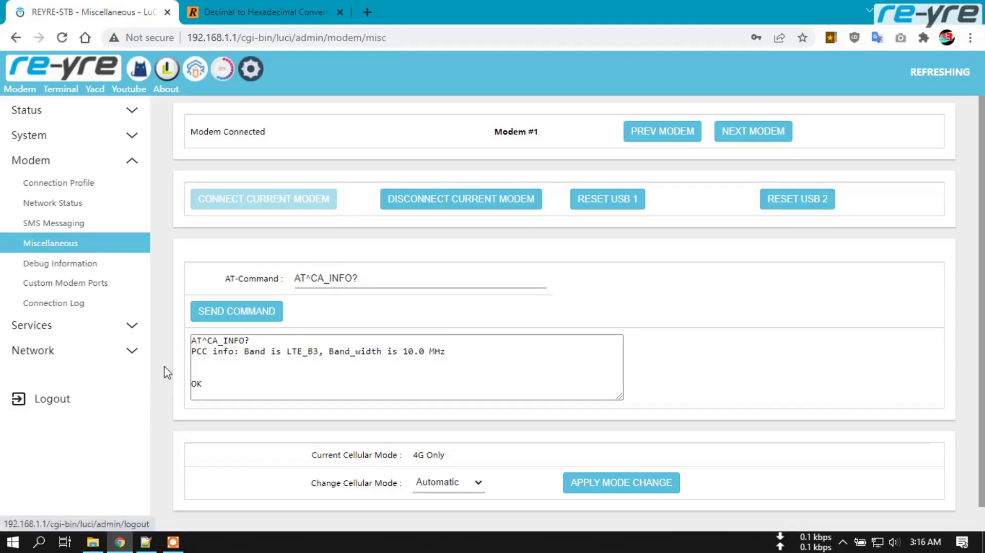
pyautogui.click(164, 357)
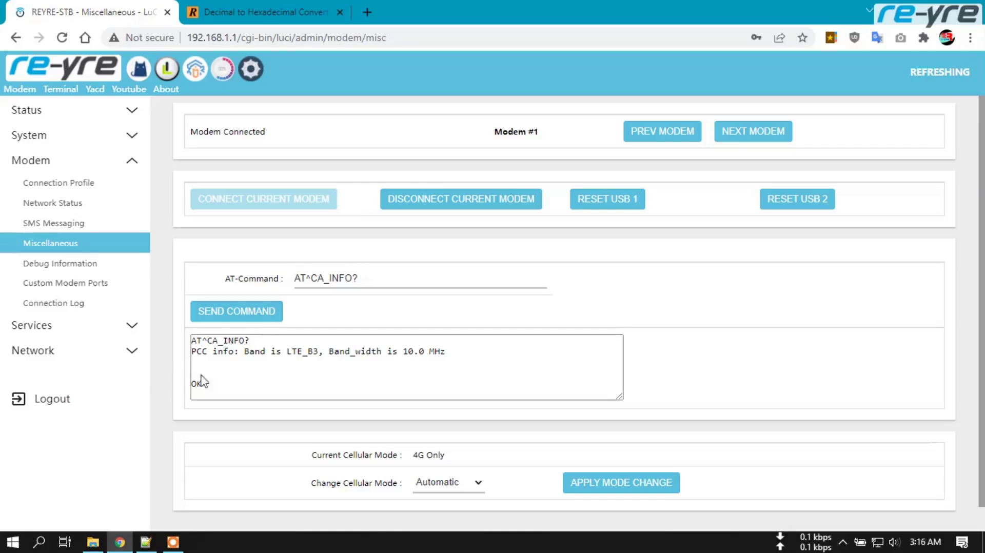
pyautogui.click(168, 287)
# Switch to Notepad++ and highlight the Lock Band 1 command AT^SLBAND=LTE,1 in AT.txt
pyautogui.click(154, 543)
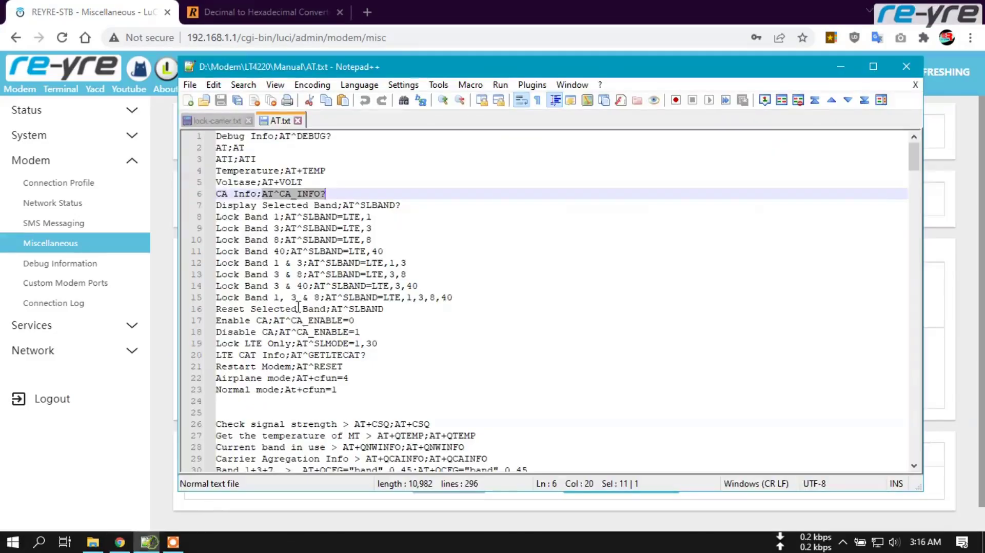
pyautogui.click(212, 122)
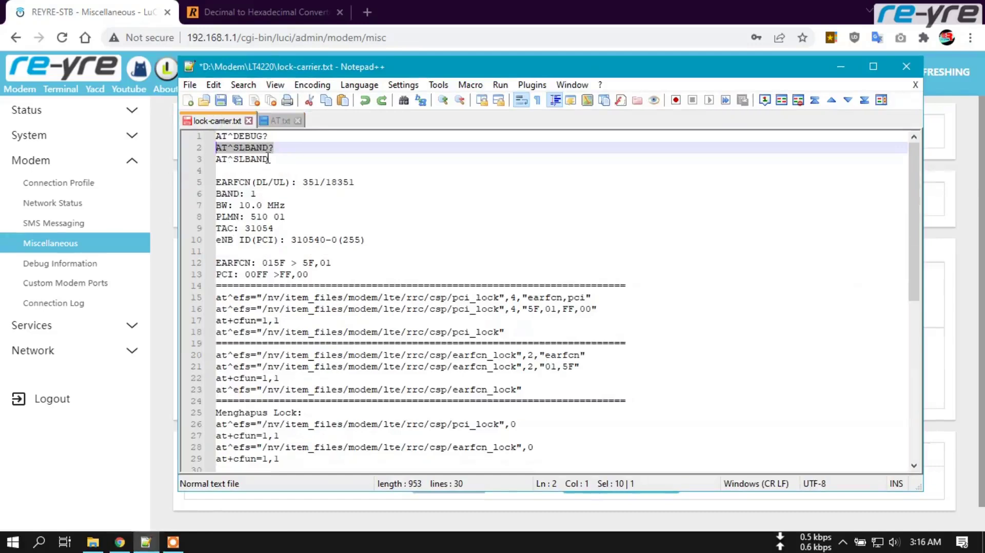
pyautogui.click(281, 121)
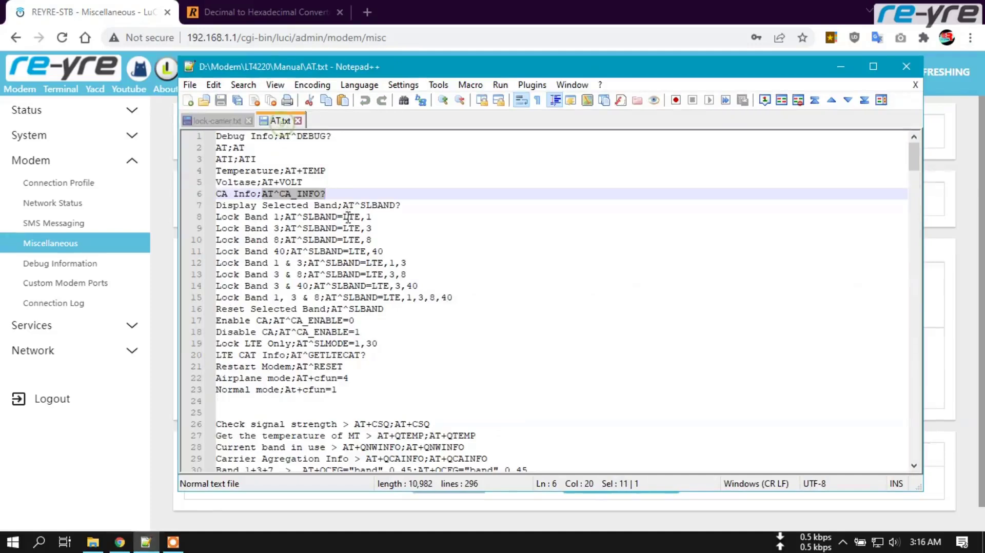
pyautogui.moveTo(286, 216); pyautogui.dragTo(371, 217)
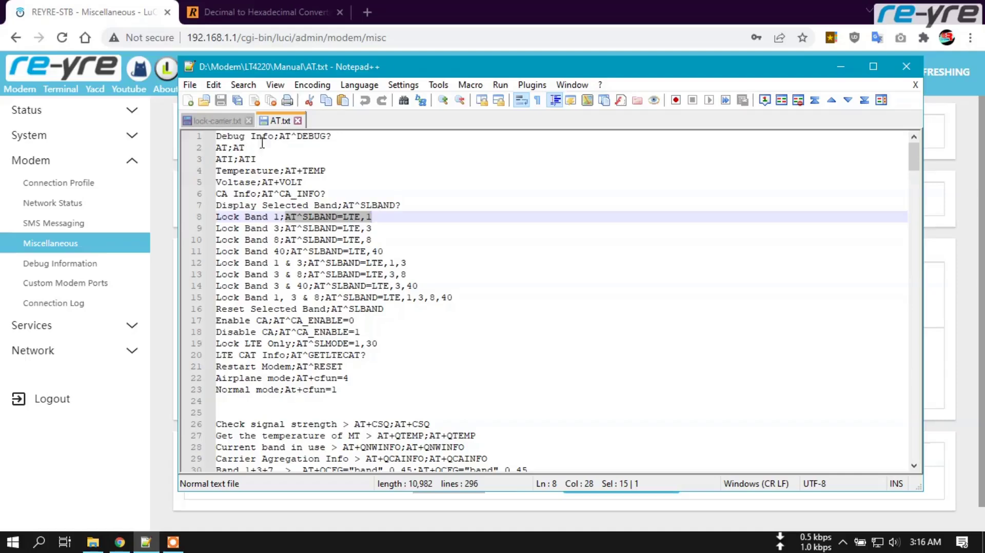
# Examine the saved cell details from EARFCN to eNB ID(PCI) in lock-carrier.txt
pyautogui.click(218, 121)
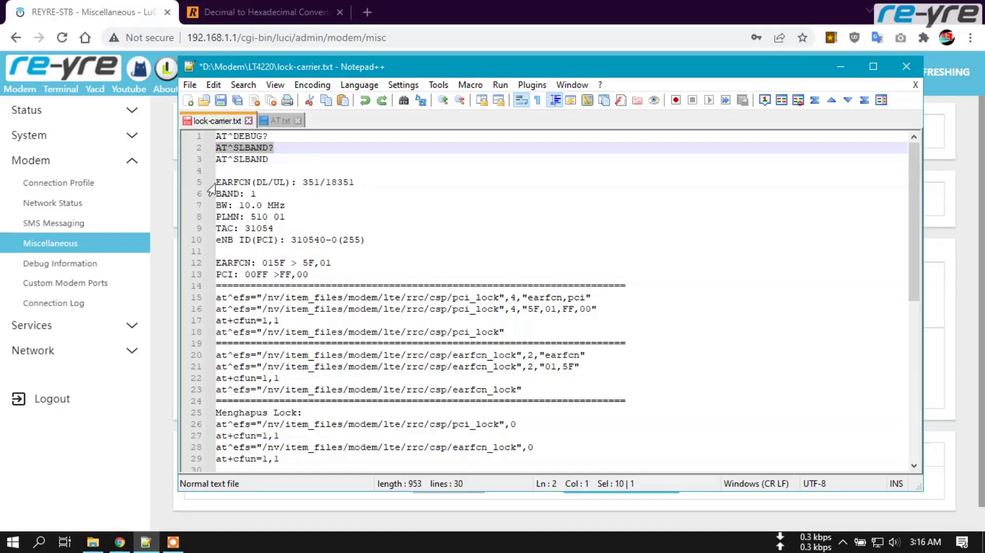
pyautogui.moveTo(216, 182); pyautogui.dragTo(388, 239)
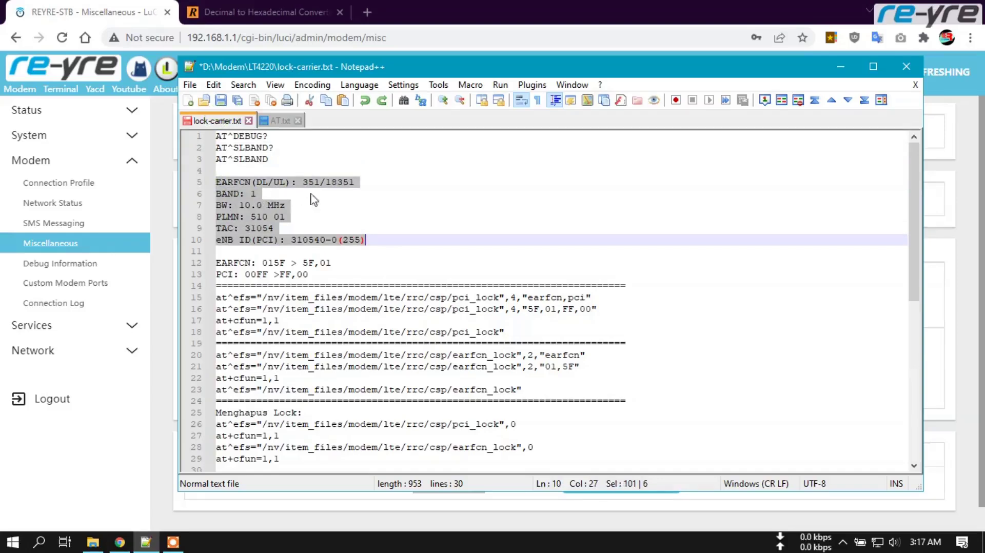
pyautogui.click(336, 196)
pyautogui.moveTo(217, 182); pyautogui.dragTo(383, 241)
pyautogui.click(383, 241)
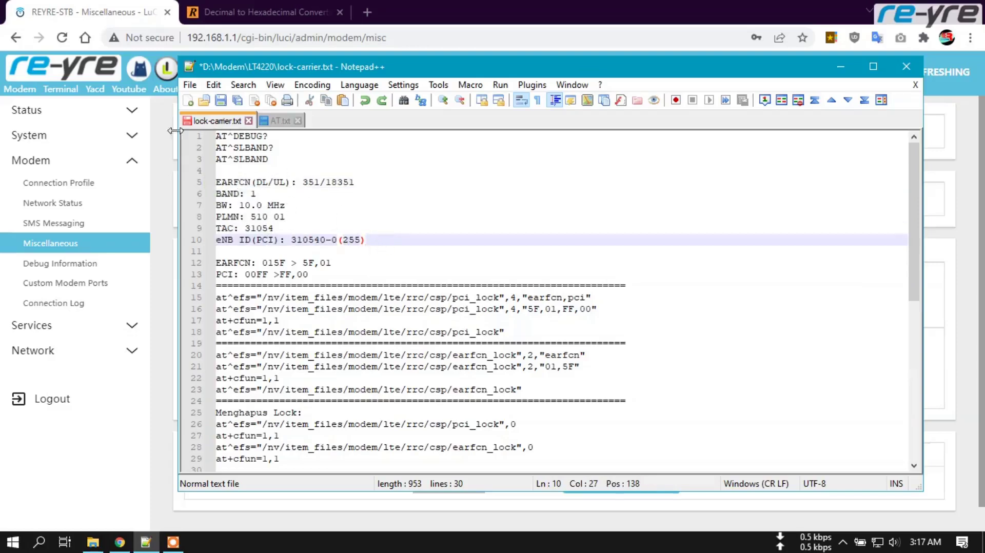
# Return to the modem page in the browser, resend AT^CA_INFO?, and highlight the PCC info line
pyautogui.click(163, 165)
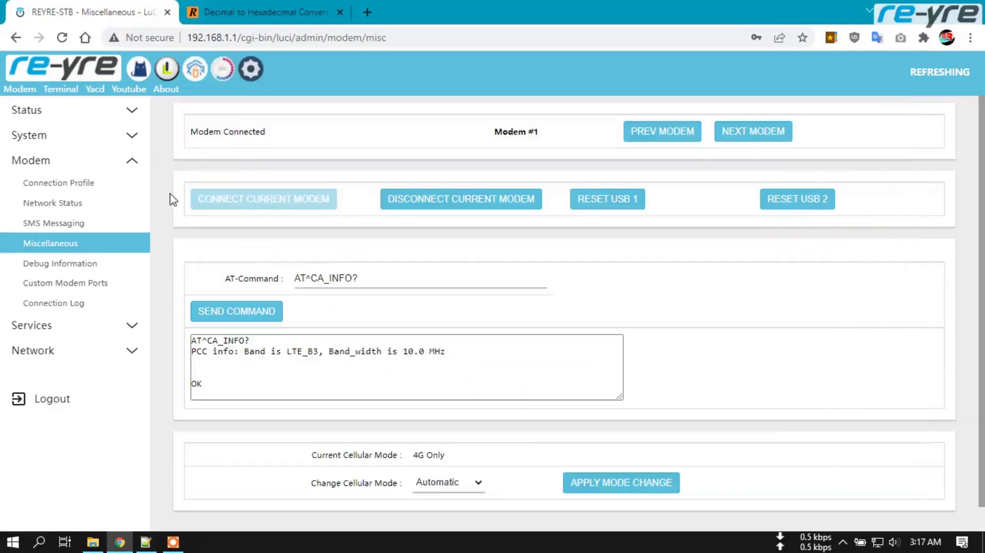
pyautogui.click(234, 311)
pyautogui.moveTo(192, 352); pyautogui.dragTo(447, 349)
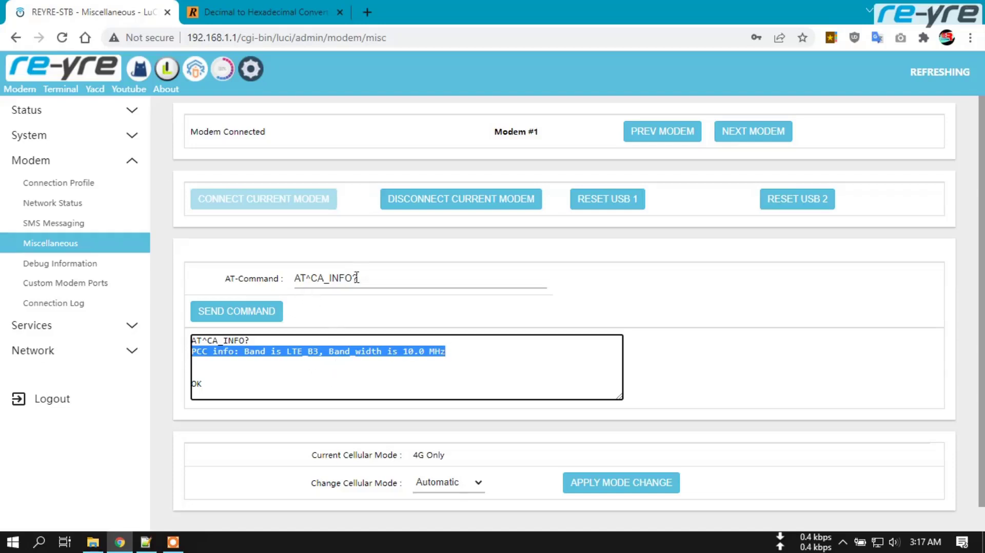
# Copy AT^SLBAND? from lock-carrier.txt, send it to the modem in place of AT^CA_INFO?, and examine the selected LTE bands
pyautogui.click(146, 542)
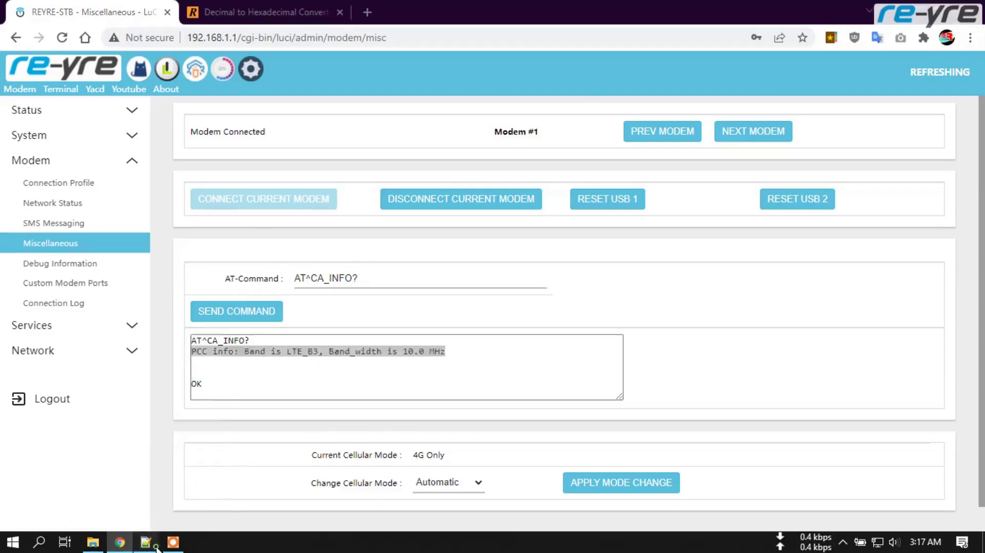
pyautogui.moveTo(274, 148); pyautogui.dragTo(215, 148)
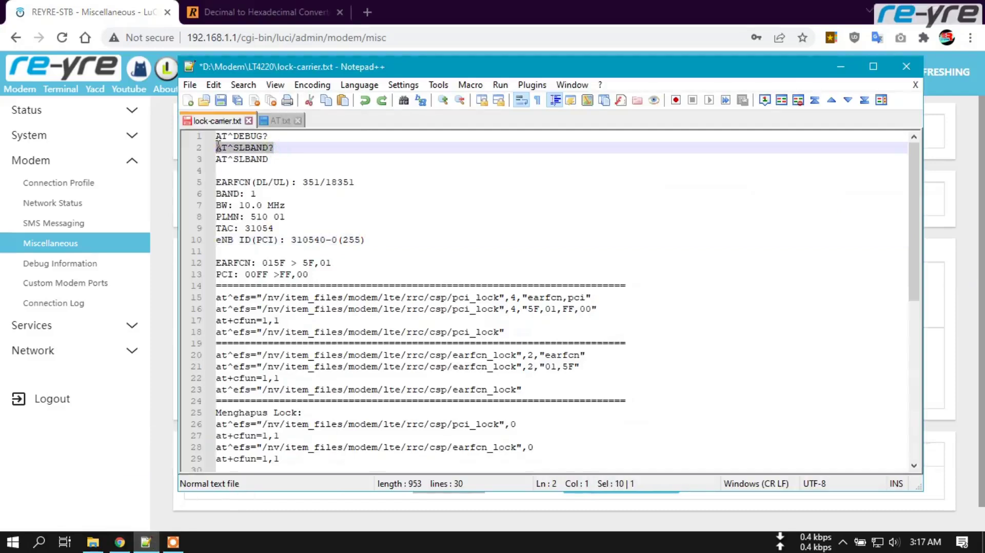
pyautogui.hotkey('ctrl', 'c')
pyautogui.click(87, 12)
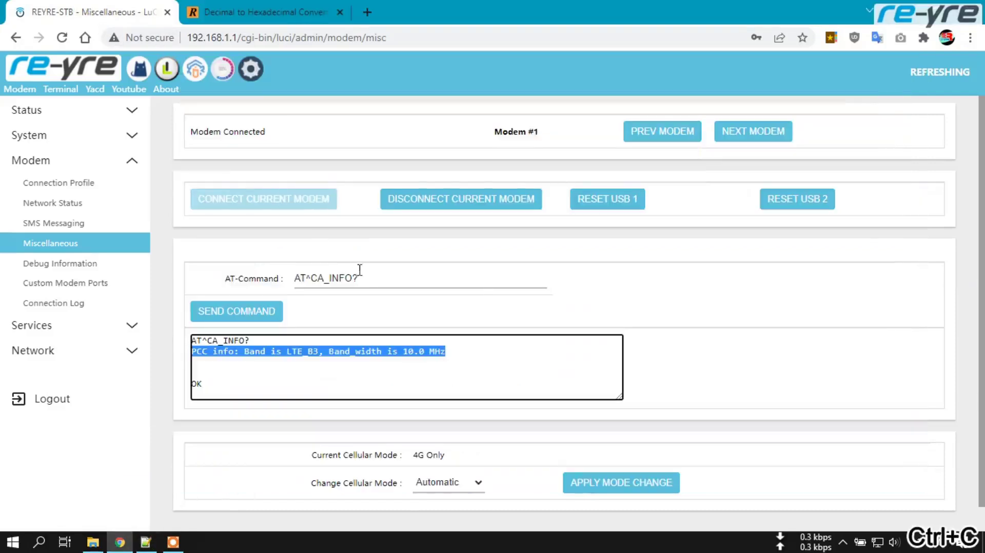
pyautogui.moveTo(359, 278); pyautogui.dragTo(272, 279)
pyautogui.hotkey('ctrl', 'v')
pyautogui.click(254, 315)
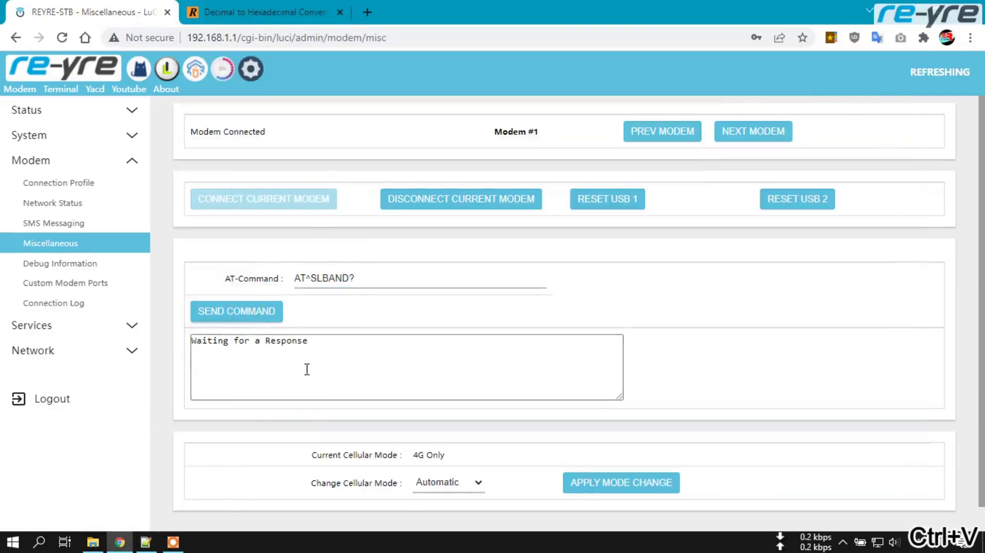
pyautogui.moveTo(241, 363); pyautogui.dragTo(603, 362)
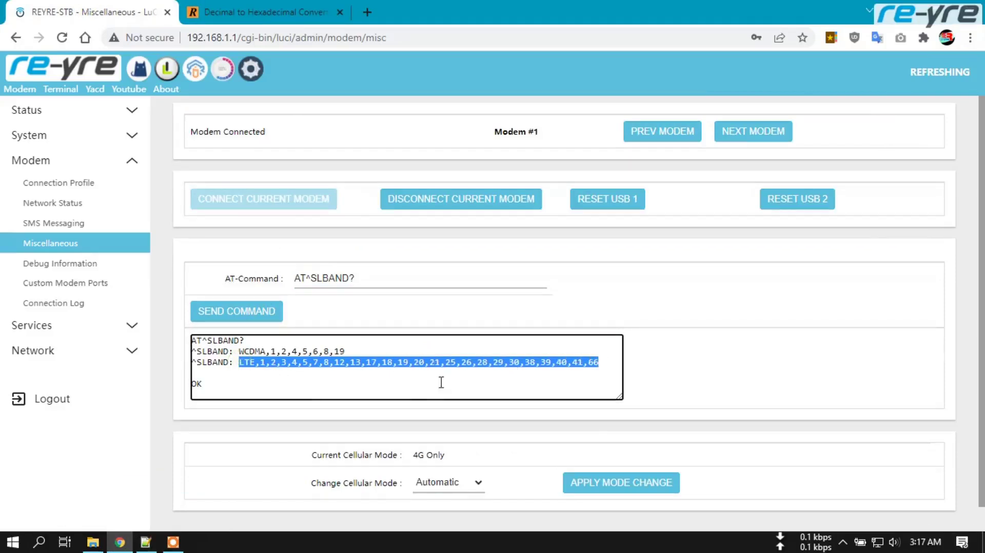
pyautogui.click(163, 299)
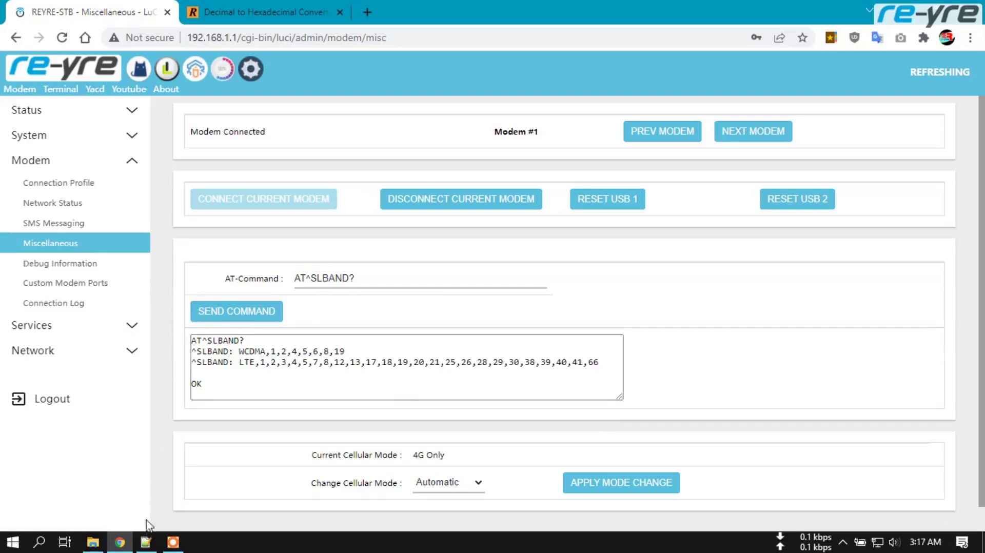
# Copy AT^DEBUG? from lock-carrier.txt in Notepad++ and send it to the modem from the browser's AT-Command field
pyautogui.click(147, 542)
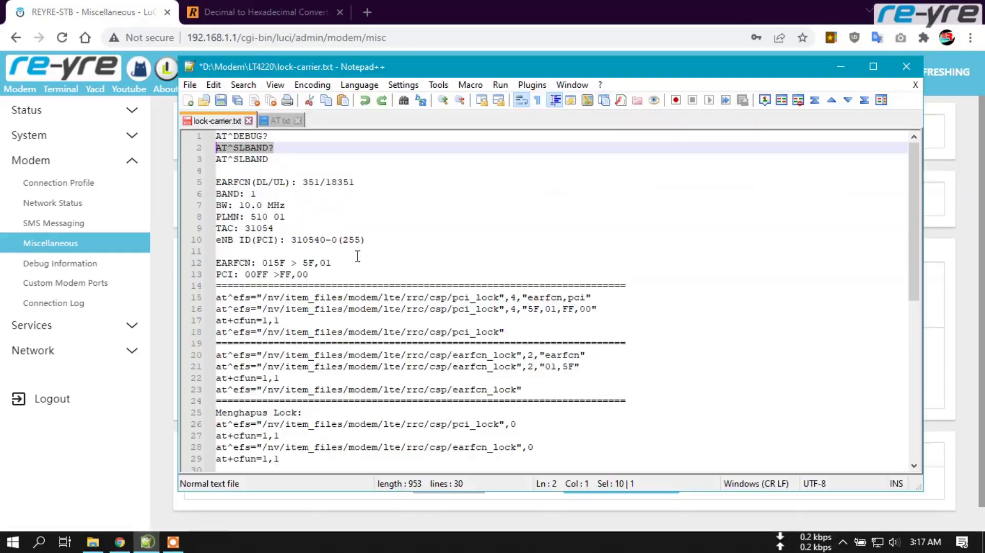
pyautogui.click(267, 135)
pyautogui.moveTo(268, 135); pyautogui.dragTo(213, 135)
pyautogui.hotkey('ctrl', 'c')
pyautogui.click(176, 28)
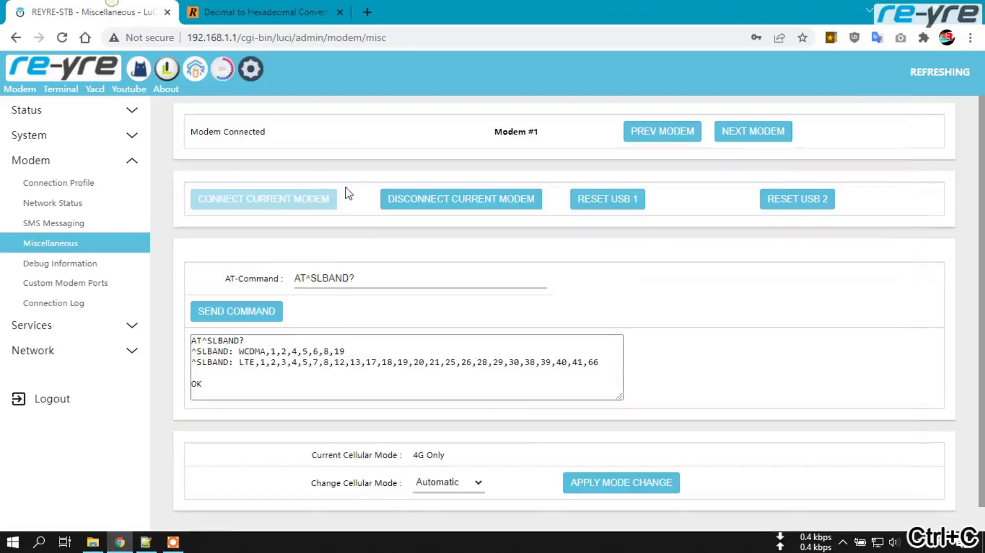
pyautogui.moveTo(358, 274); pyautogui.dragTo(249, 291)
pyautogui.hotkey('ctrl', 'v')
pyautogui.click(240, 313)
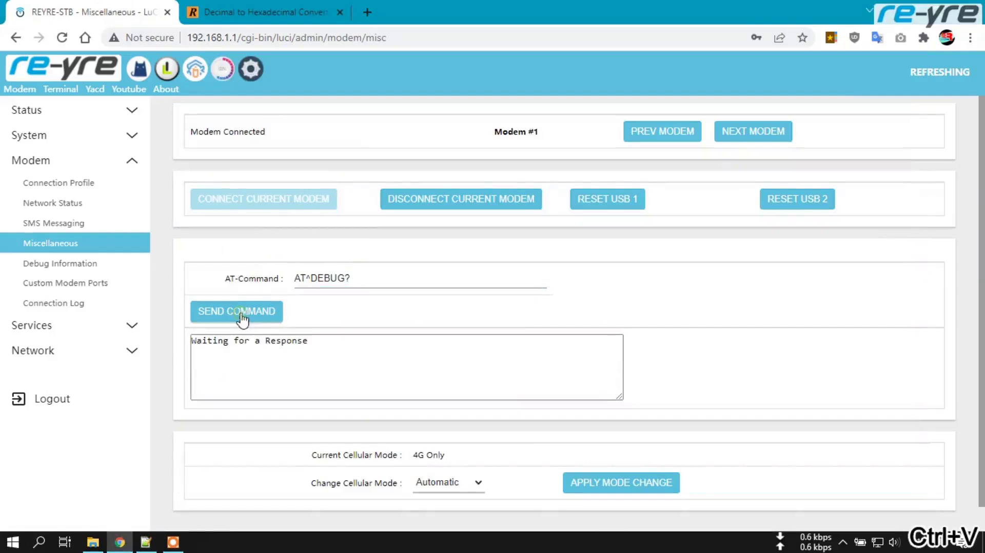
# Enlarge the command response box downward and highlight the lines from EARFCN(DL/UL) to eNB ID(PCI)
pyautogui.scroll(-1, 734, 334)
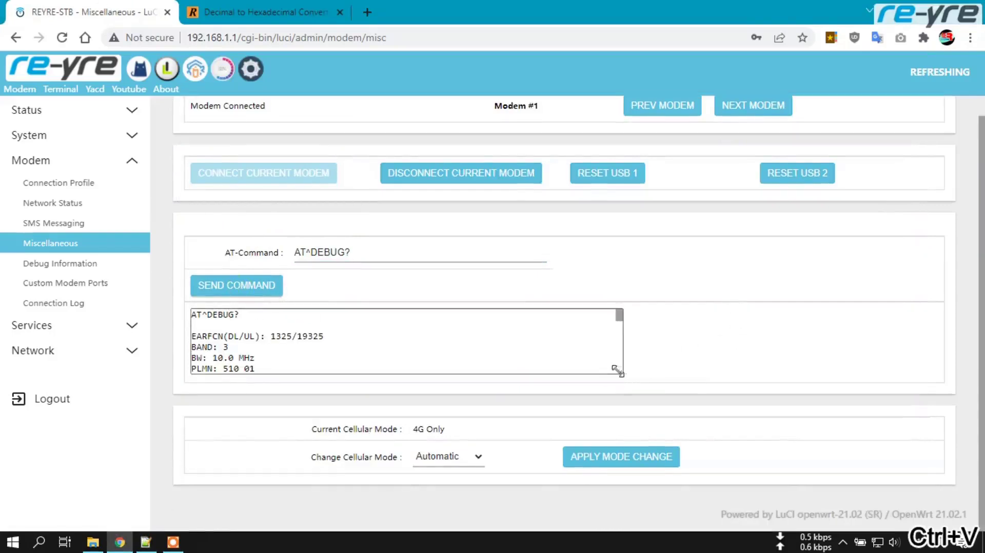
pyautogui.moveTo(616, 369); pyautogui.dragTo(621, 498)
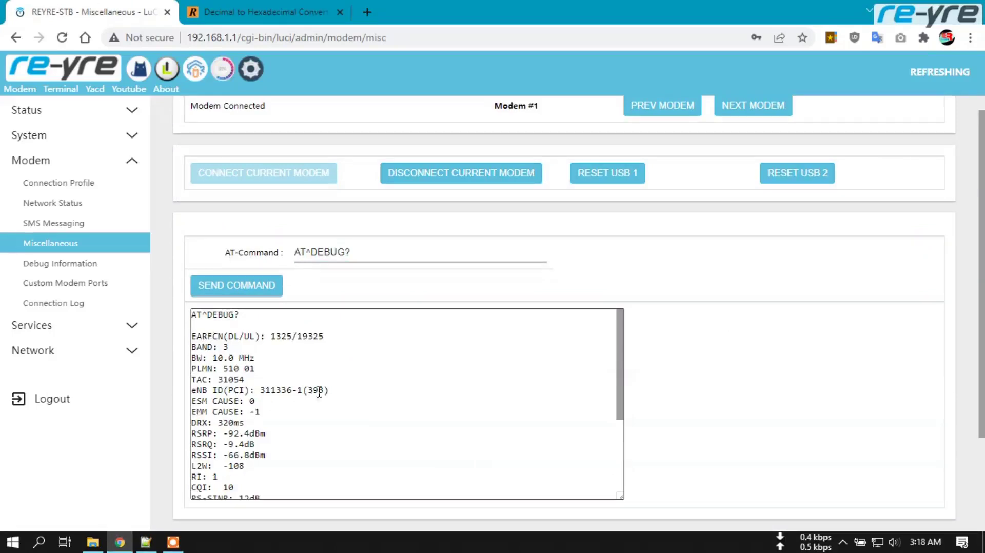
pyautogui.moveTo(332, 391); pyautogui.dragTo(191, 335)
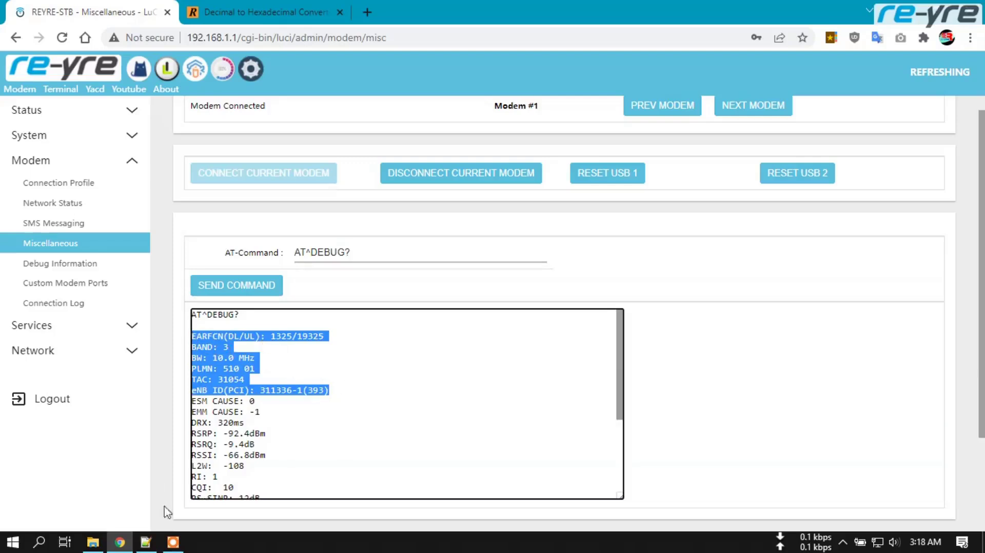
# Switch to lock-carrier.txt in Notepad++ and compare its saved EARFCN to eNB ID(PCI) block with the modem's debug response
pyautogui.click(146, 542)
pyautogui.moveTo(365, 239); pyautogui.dragTo(216, 184)
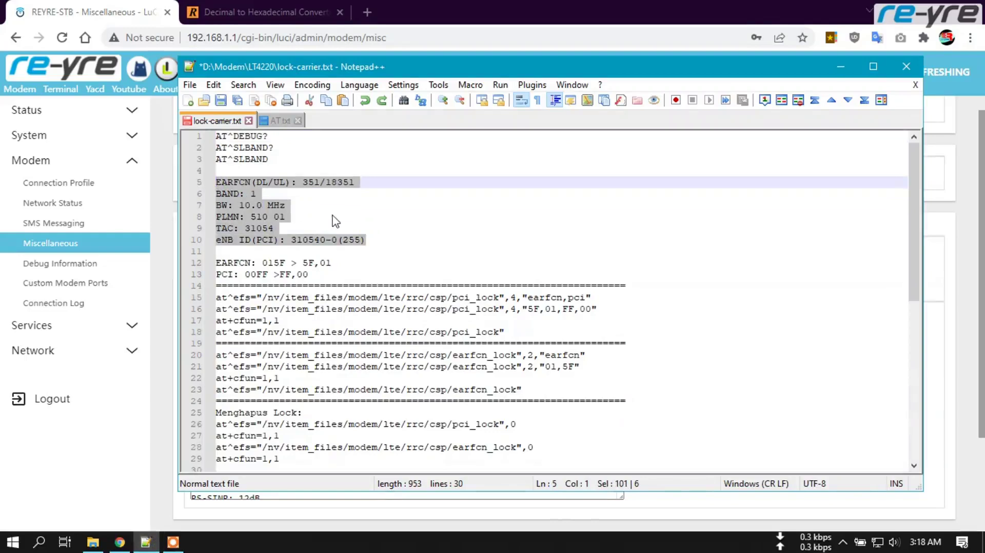
pyautogui.click(333, 210)
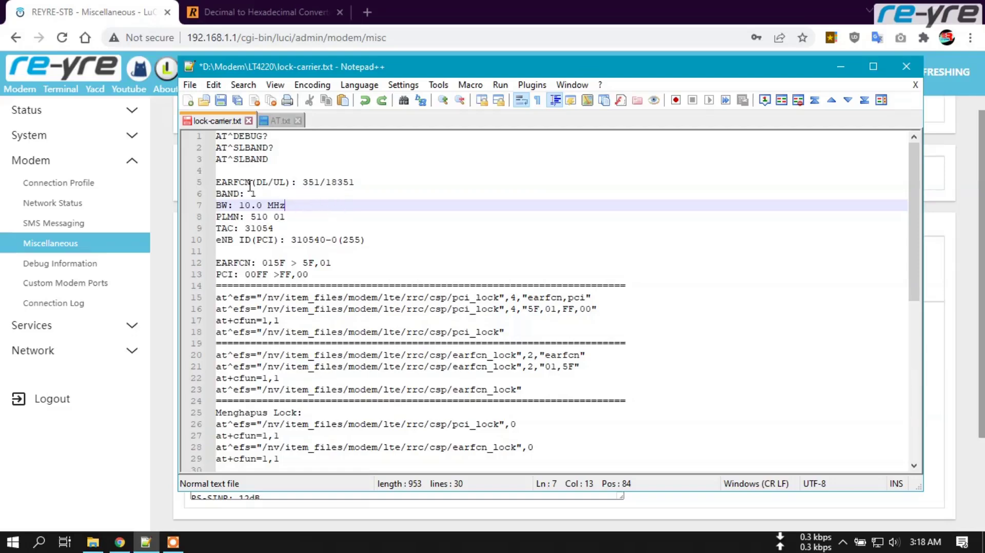
# Compare the saved EARFCN in lock-carrier.txt with the downlink EARFCN and PCI in the browser's modem debug response
pyautogui.moveTo(304, 180)
pyautogui.mouseDown()
pyautogui.moveTo(322, 182)
pyautogui.moveTo(314, 182)
pyautogui.mouseUp()
pyautogui.hotkey('alt', 'Tab')
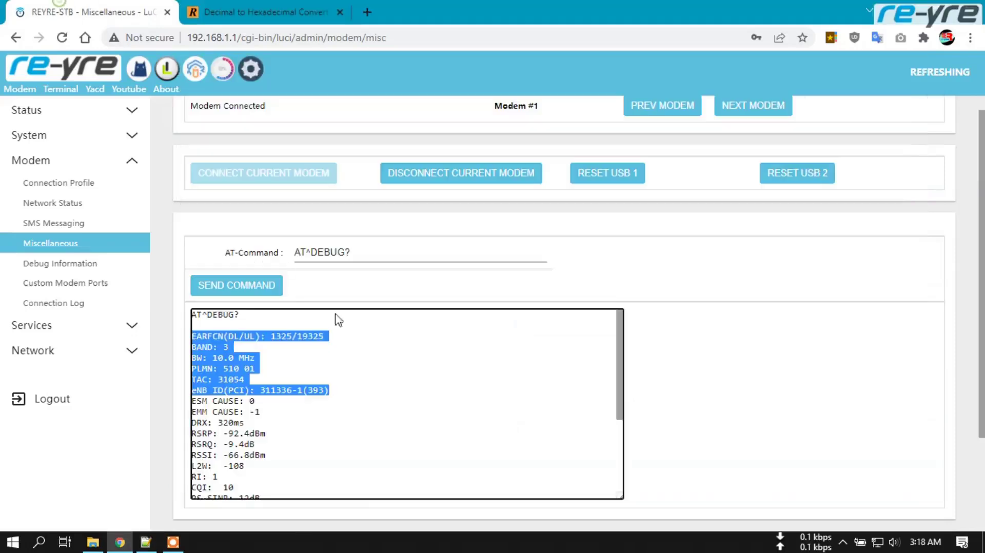
pyautogui.click(299, 350)
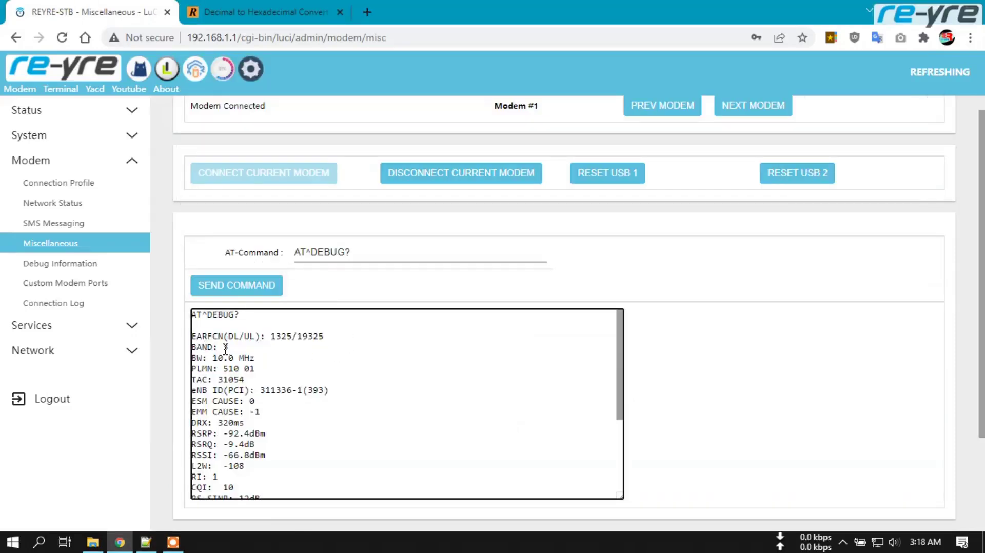
pyautogui.moveTo(272, 336); pyautogui.dragTo(293, 336)
pyautogui.doubleClick(311, 390)
# In lock-carrier.txt in Notepad++, trim the EARFCN(DL/UL) value to 351 and the eNB ID(PCI) value to 3(255)
pyautogui.click(146, 541)
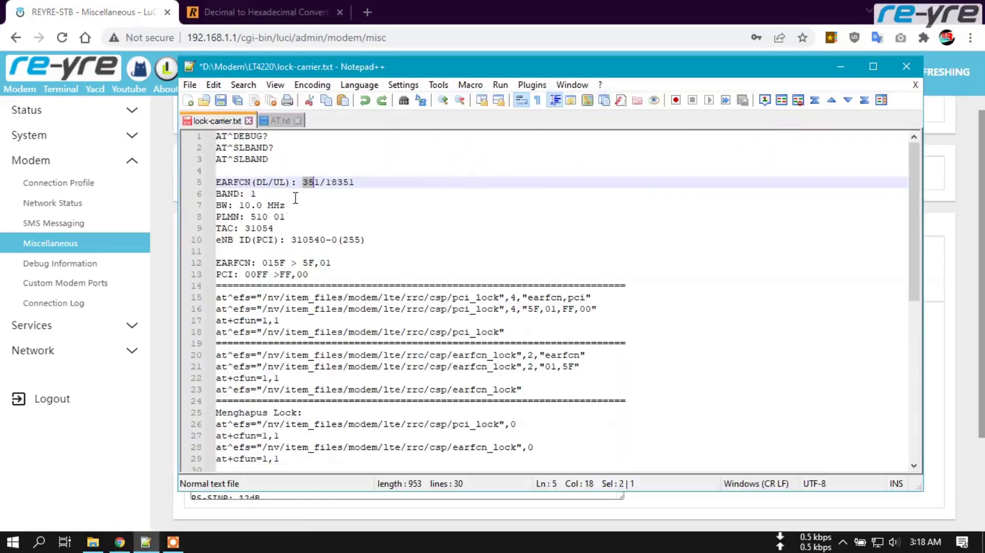
pyautogui.click(319, 182)
pyautogui.moveTo(319, 183); pyautogui.dragTo(365, 181)
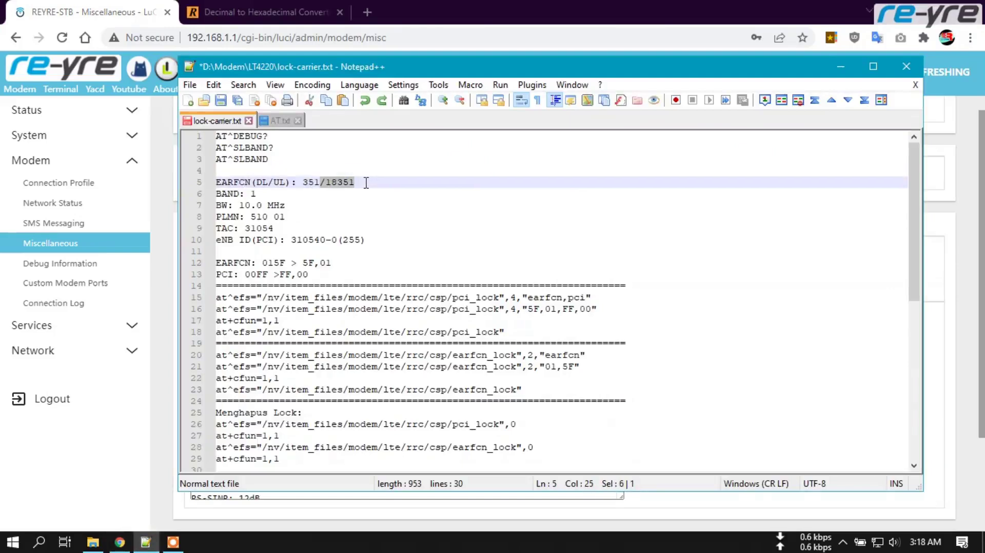
pyautogui.press('Delete')
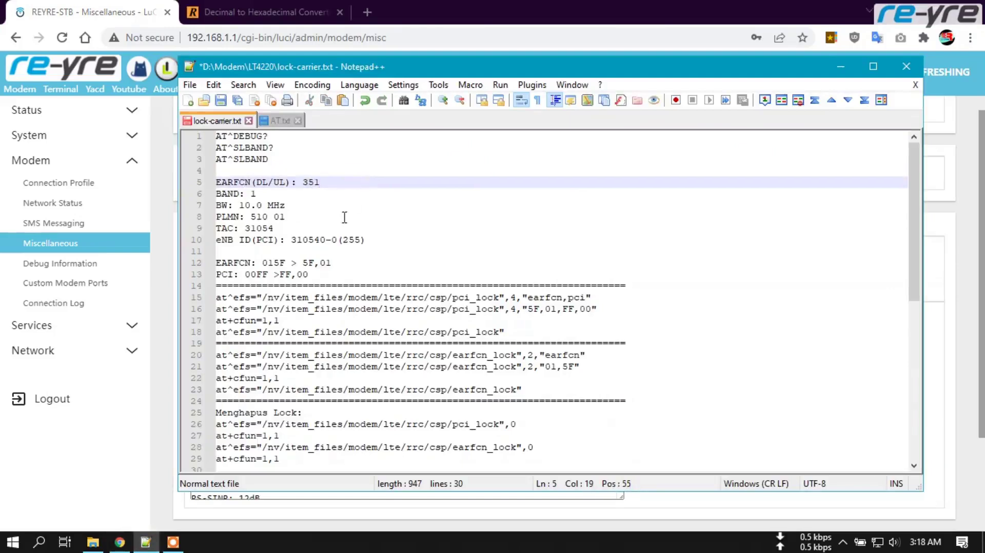
pyautogui.moveTo(340, 239); pyautogui.dragTo(297, 235)
pyautogui.press('Delete')
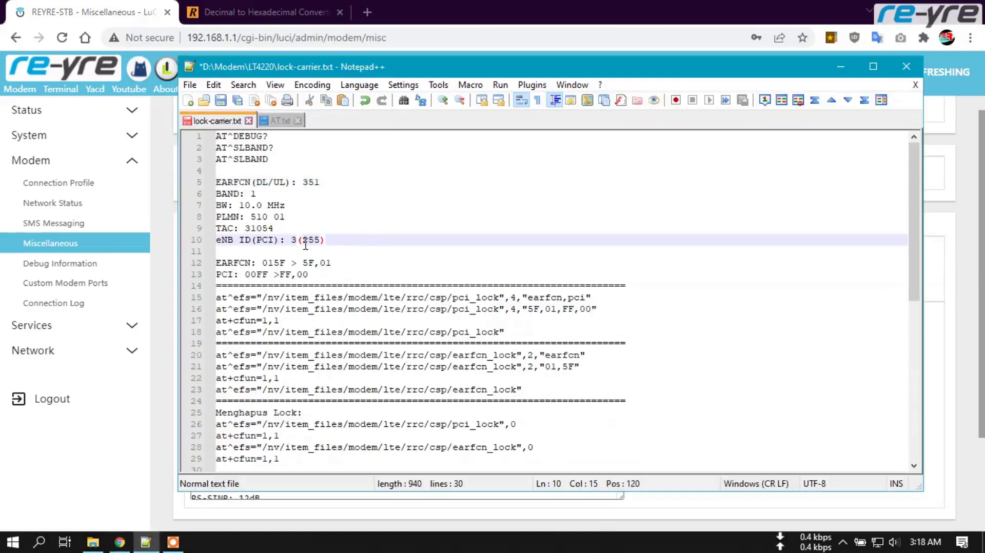
pyautogui.click(265, 5)
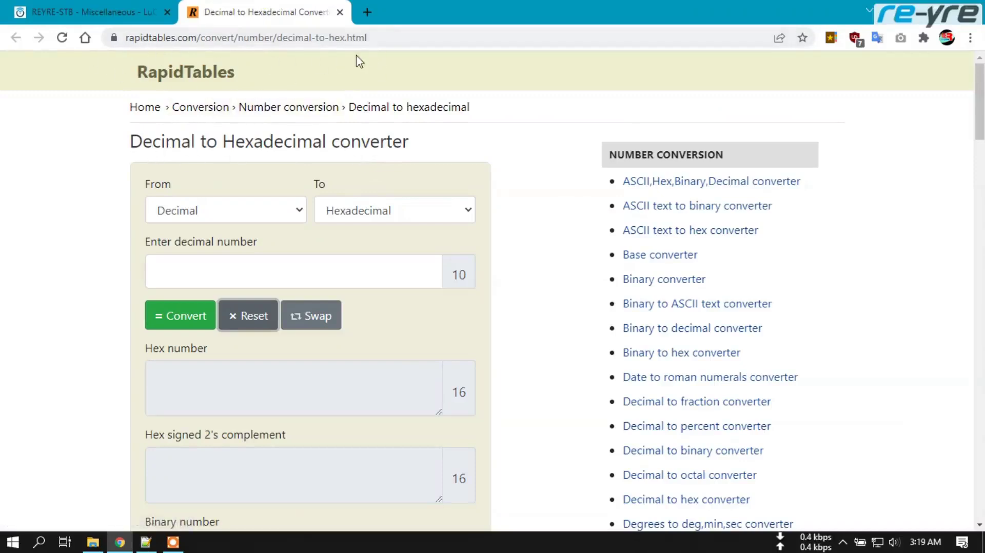
pyautogui.click(84, 10)
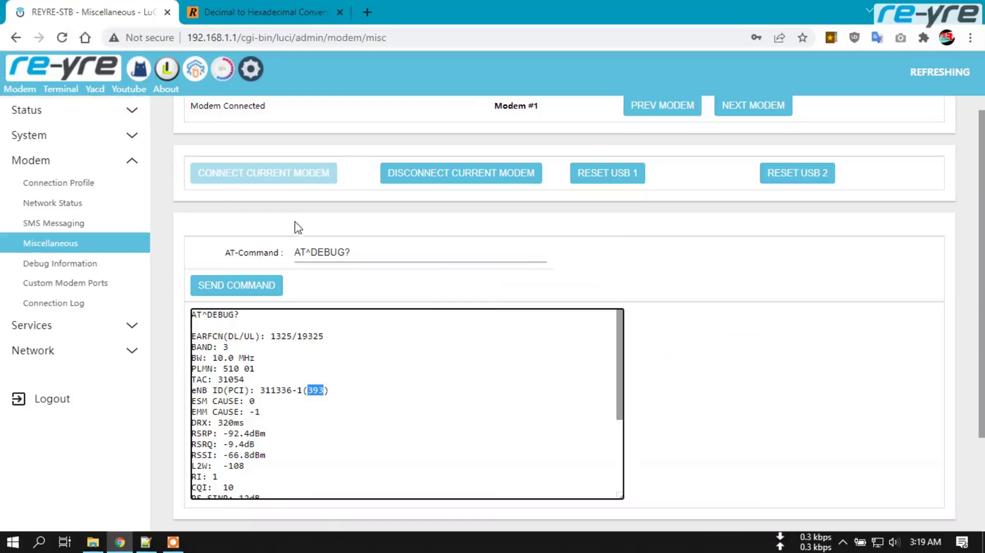
pyautogui.click(146, 542)
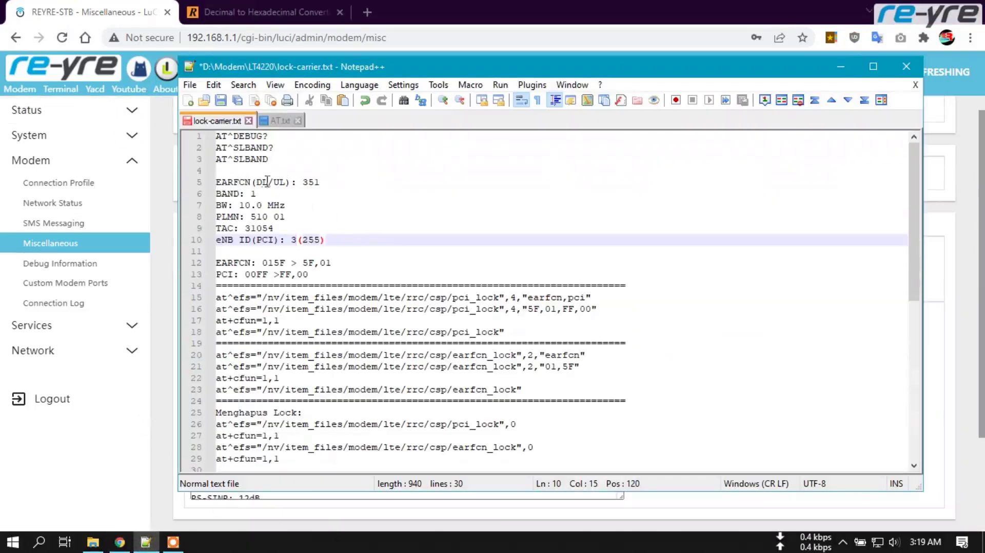
# Copy the EARFCN value 351 from lock-carrier.txt and convert it to hexadecimal on the RapidTables page in the browser
pyautogui.doubleClick(311, 182)
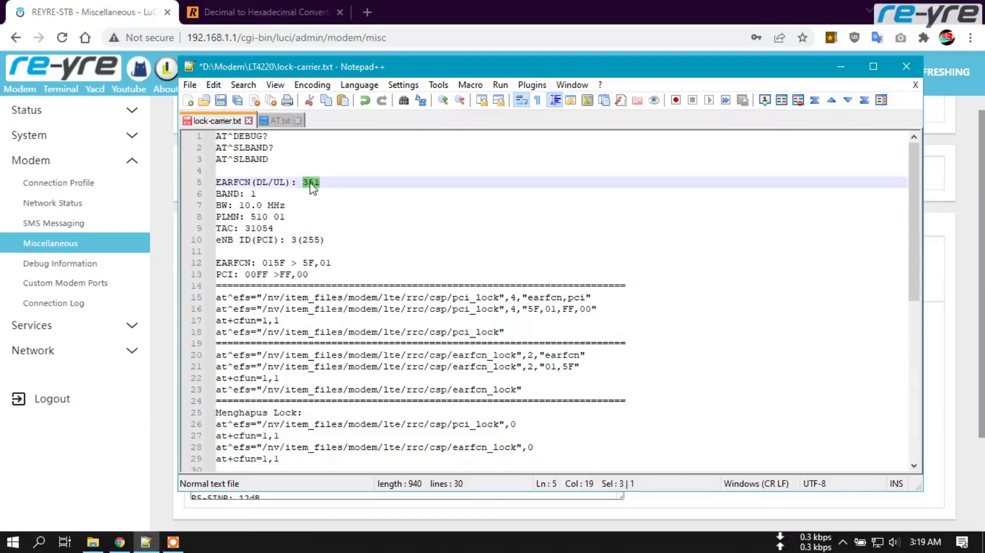
pyautogui.hotkey('ctrl', 'c')
pyautogui.click(258, 6)
pyautogui.click(187, 264)
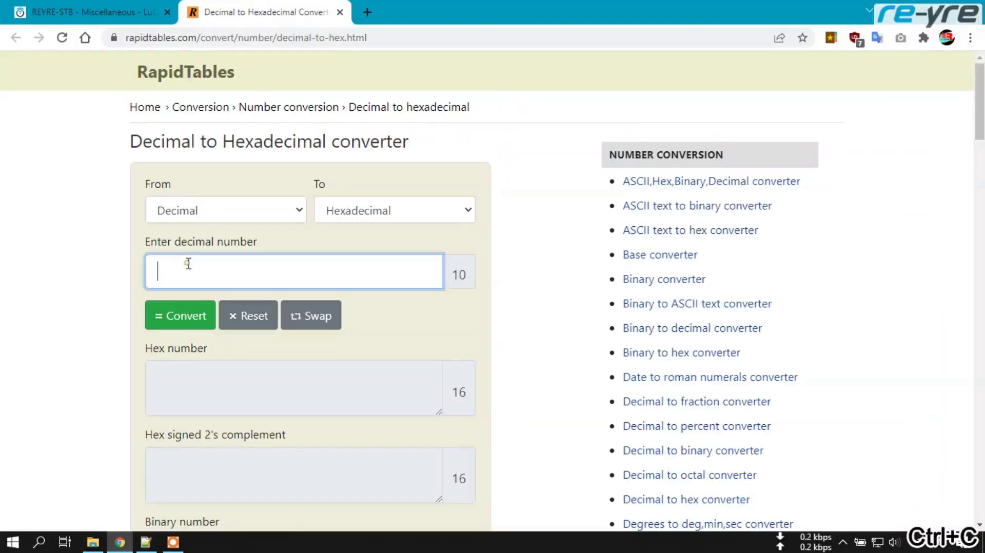
pyautogui.hotkey('ctrl', 'v')
pyautogui.click(188, 316)
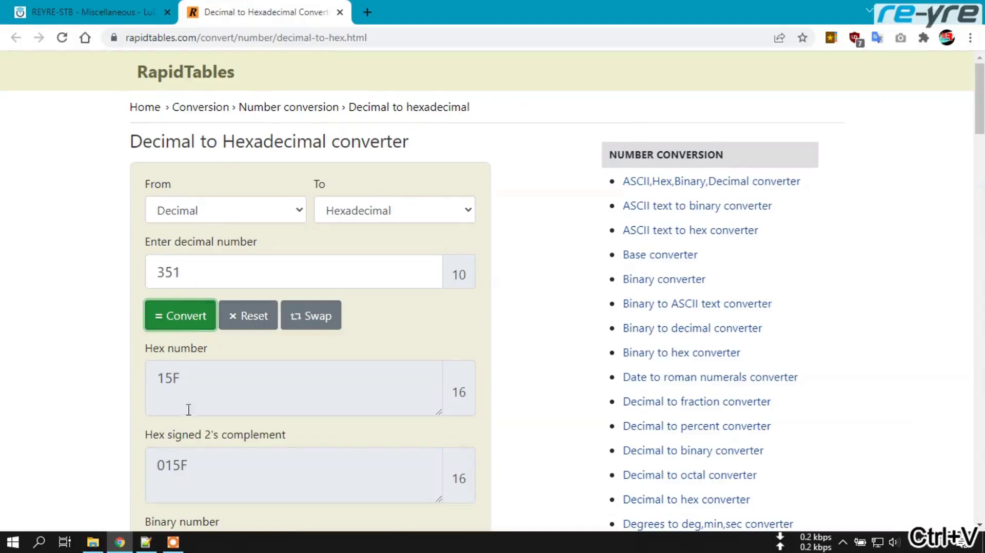
# Compare the converter's hex signed 2's complement result with the hexadecimal EARFCN noted in lock-carrier.txt in Notepad++
pyautogui.scroll(-3, 99, 394)
pyautogui.moveTo(191, 322); pyautogui.dragTo(156, 322)
pyautogui.click(193, 322)
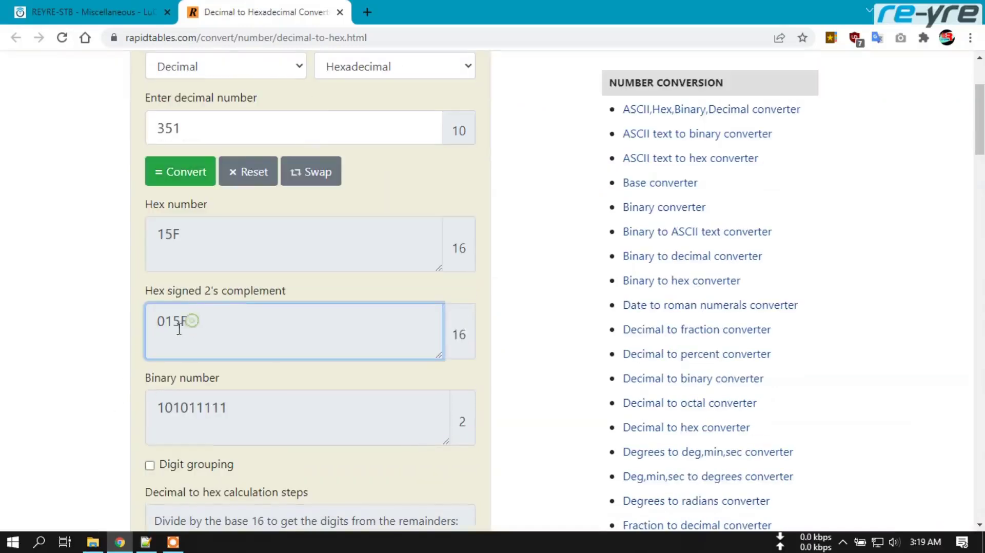
pyautogui.click(148, 544)
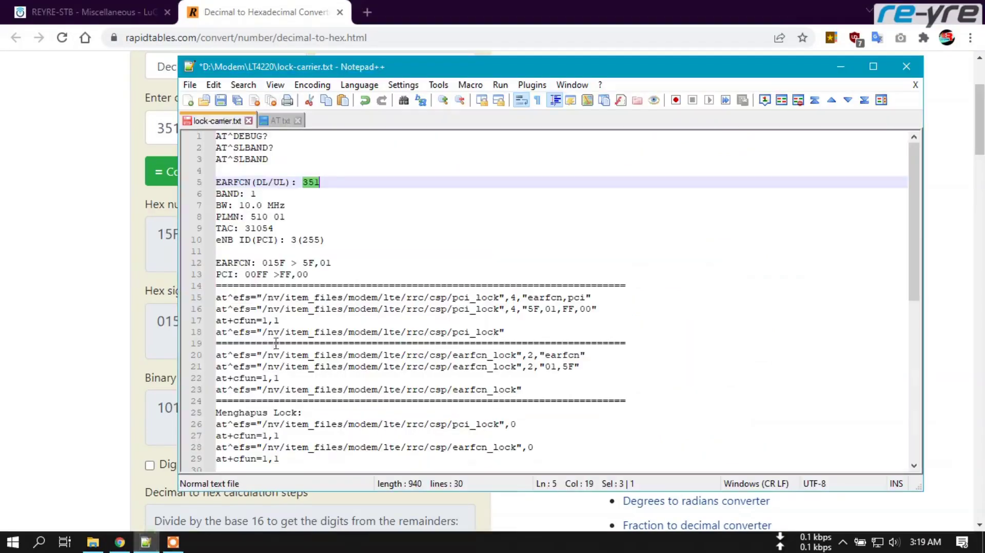
pyautogui.moveTo(261, 262); pyautogui.dragTo(287, 259)
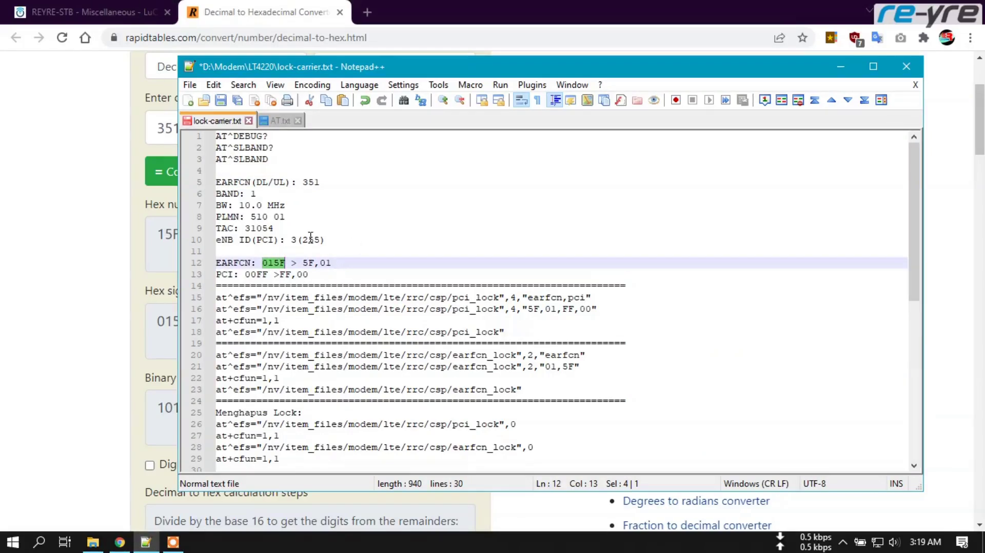
# Copy the PCI value 255 from lock-carrier.txt, convert it to hexadecimal in RapidTables, and copy the hex signed 2's complement result
pyautogui.doubleClick(311, 238)
pyautogui.hotkey('ctrl', 'c')
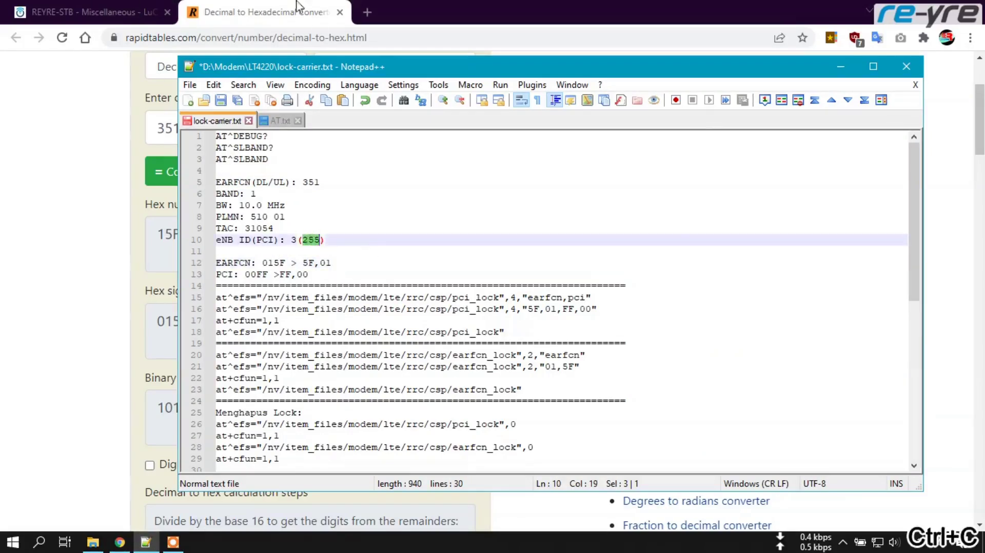
pyautogui.click(308, 8)
pyautogui.doubleClick(215, 128)
pyautogui.hotkey('ctrl', 'v')
pyautogui.click(177, 177)
pyautogui.doubleClick(158, 323)
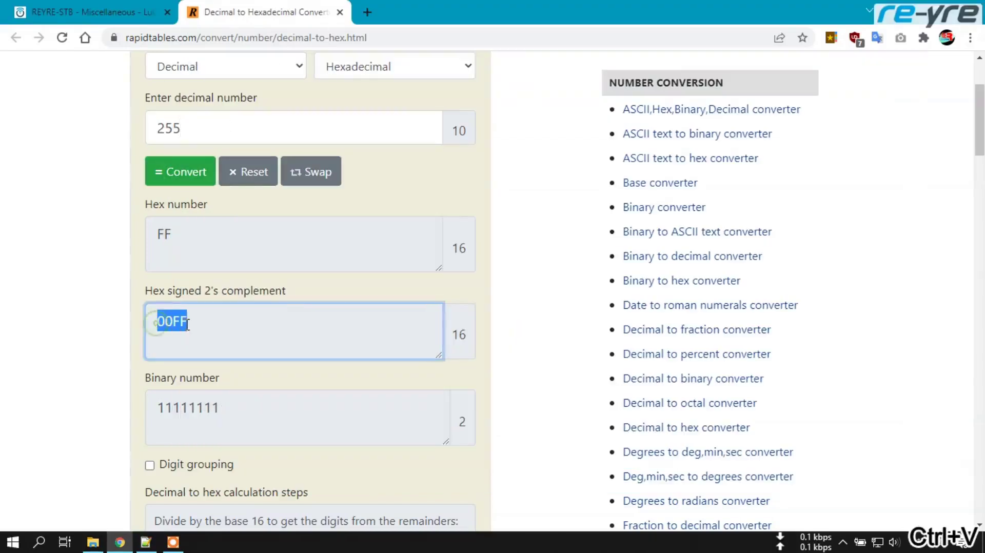
pyautogui.hotkey('ctrl', 'c')
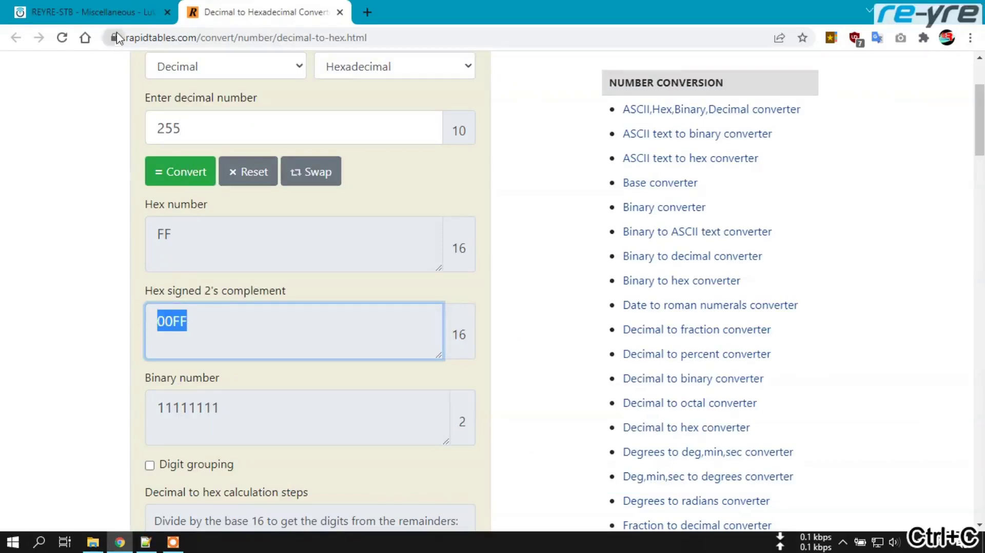
# Return to lock-carrier.txt in Notepad++ and examine how the hexadecimal PCI and EARFCN are split into swapped byte pairs
pyautogui.click(146, 542)
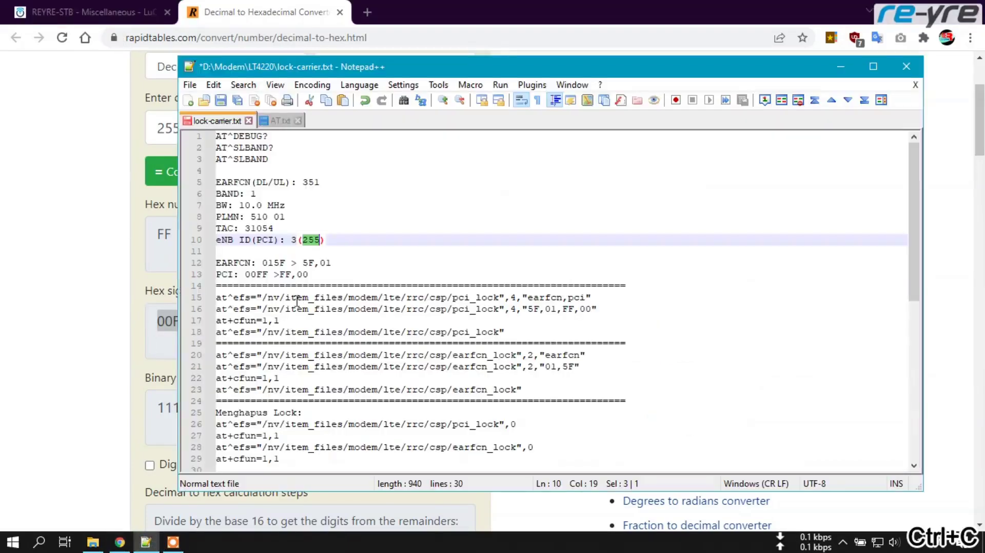
pyautogui.moveTo(245, 275); pyautogui.dragTo(267, 275)
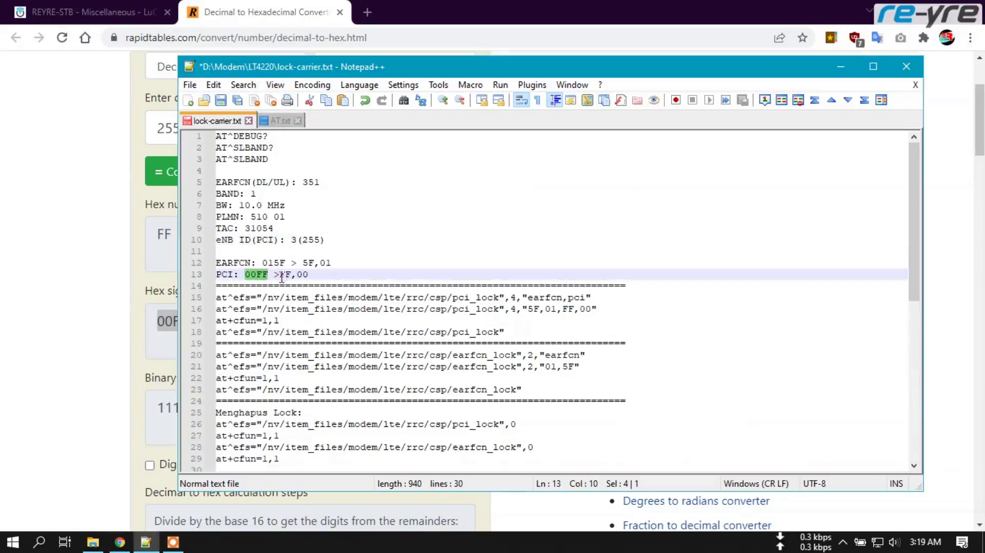
pyautogui.moveTo(280, 275); pyautogui.dragTo(291, 272)
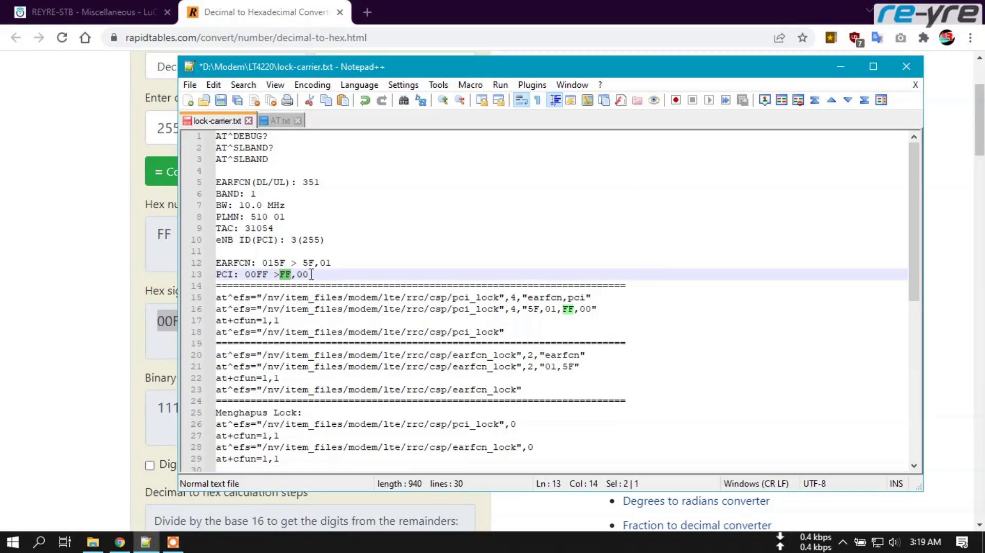
pyautogui.click(337, 297)
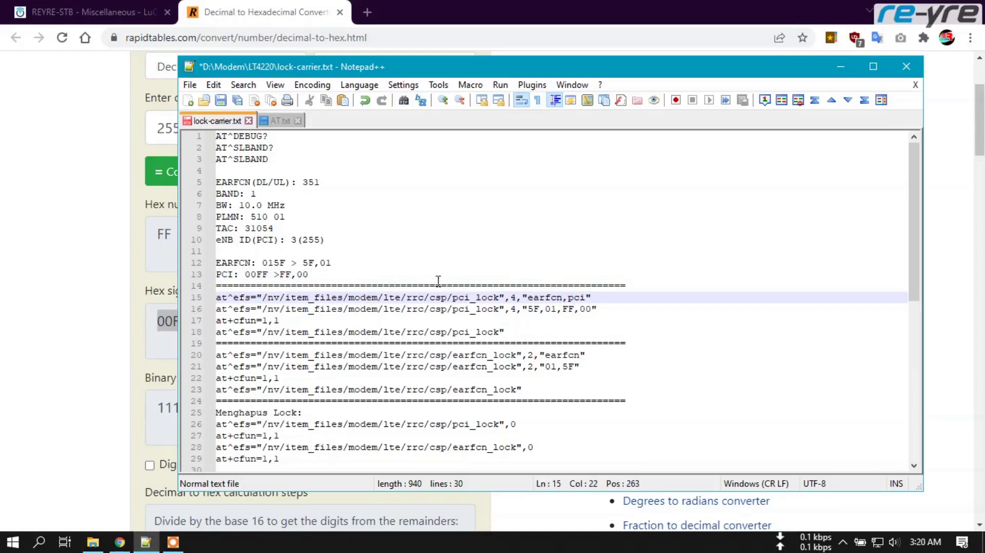
pyautogui.moveTo(292, 275); pyautogui.dragTo(316, 263)
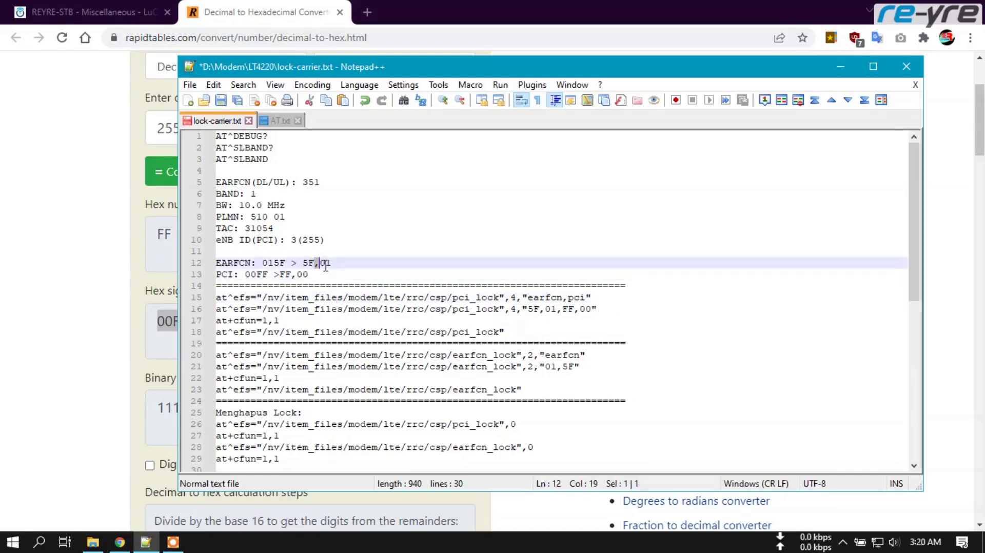
pyautogui.click(334, 265)
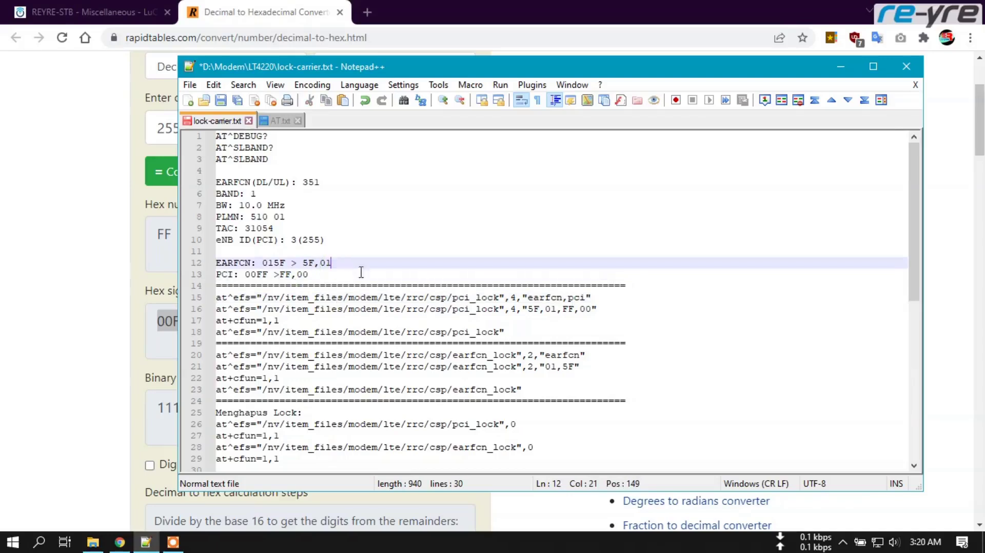
# Copy the byte pairs 5F,01 and FF,00 from the EARFCN and PCI notes into the pci_lock command on line 16
pyautogui.moveTo(302, 263); pyautogui.dragTo(332, 267)
pyautogui.hotkey('ctrl', 'c')
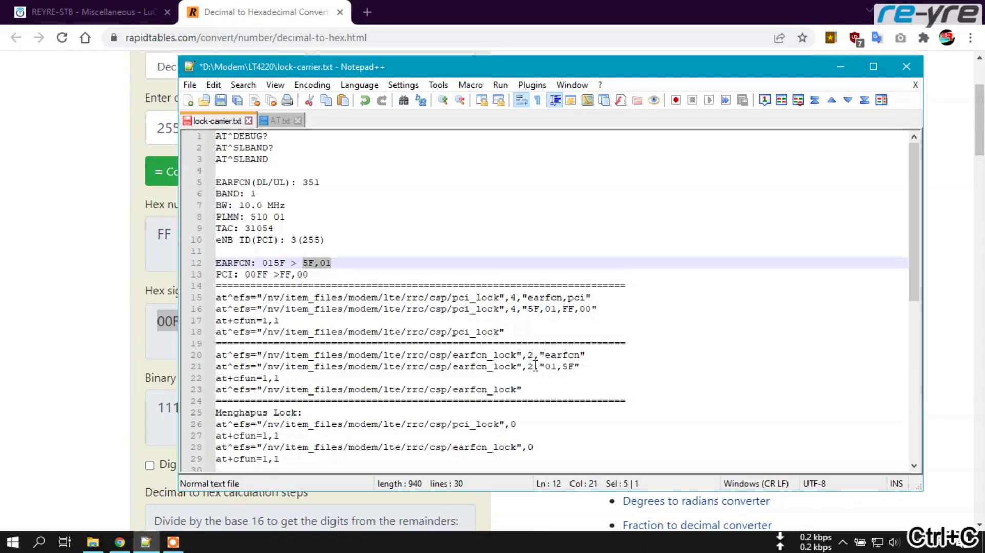
pyautogui.moveTo(528, 311); pyautogui.dragTo(558, 311)
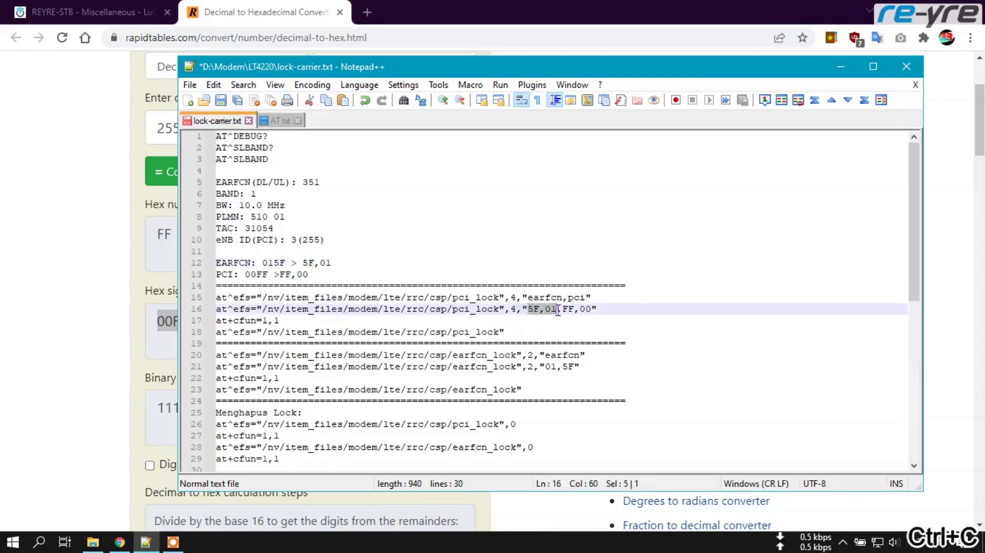
pyautogui.hotkey('ctrl', 'v')
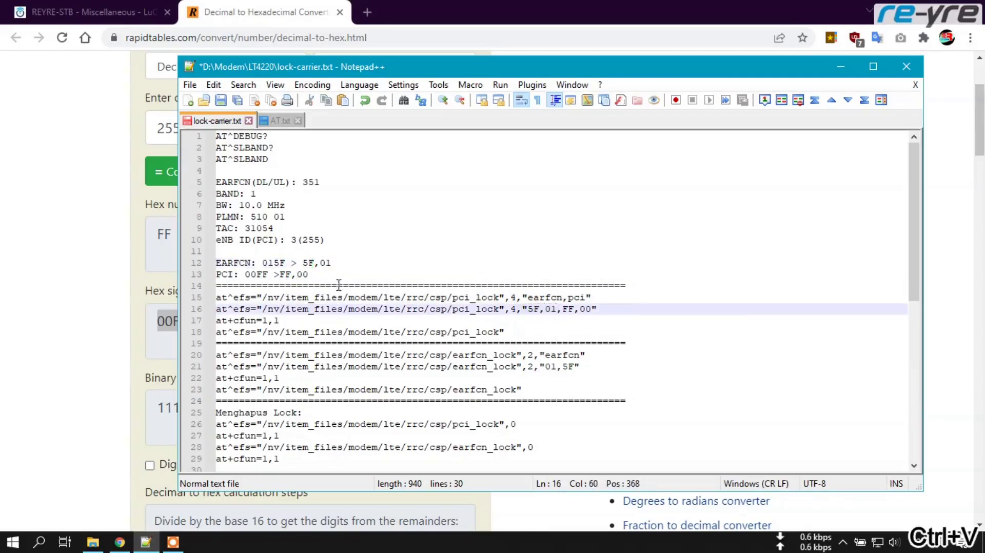
pyautogui.moveTo(279, 275); pyautogui.dragTo(309, 279)
pyautogui.hotkey('ctrl', 'c')
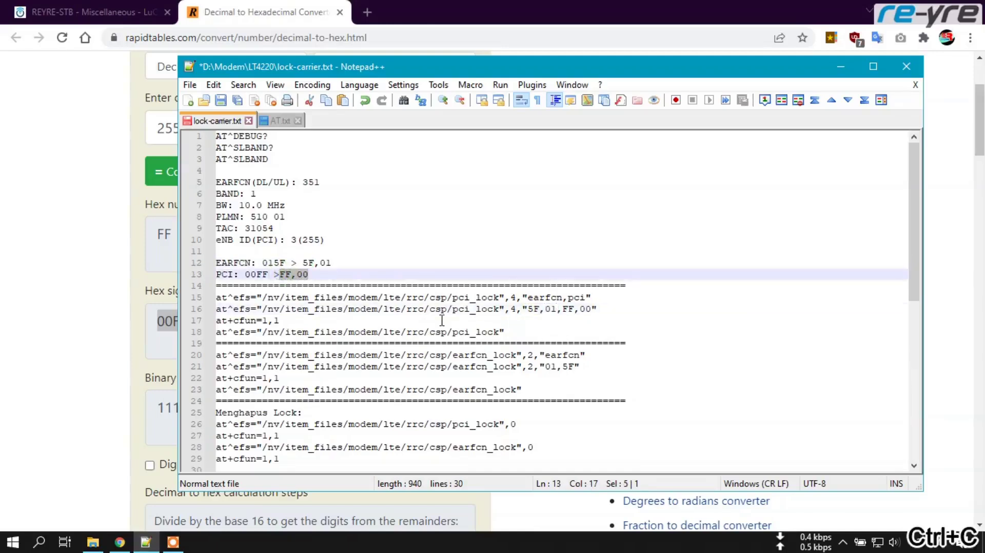
pyautogui.moveTo(563, 309); pyautogui.dragTo(594, 312)
pyautogui.hotkey('ctrl', 'v')
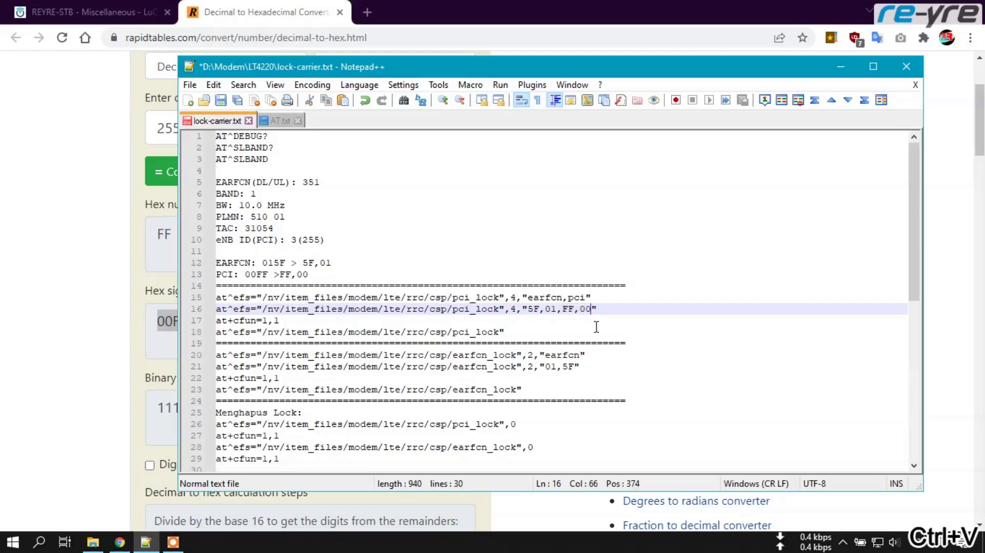
pyautogui.click(598, 317)
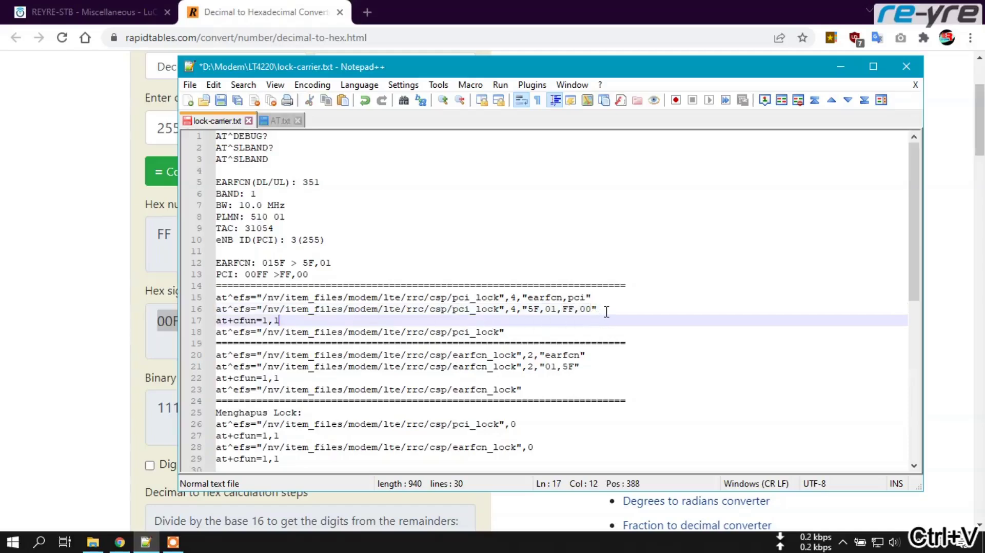
# Copy the pci_lock command ending in "5F,01,FF,00" from lock-carrier.txt and send it to the modem as an AT command in LuCI
pyautogui.click(603, 309)
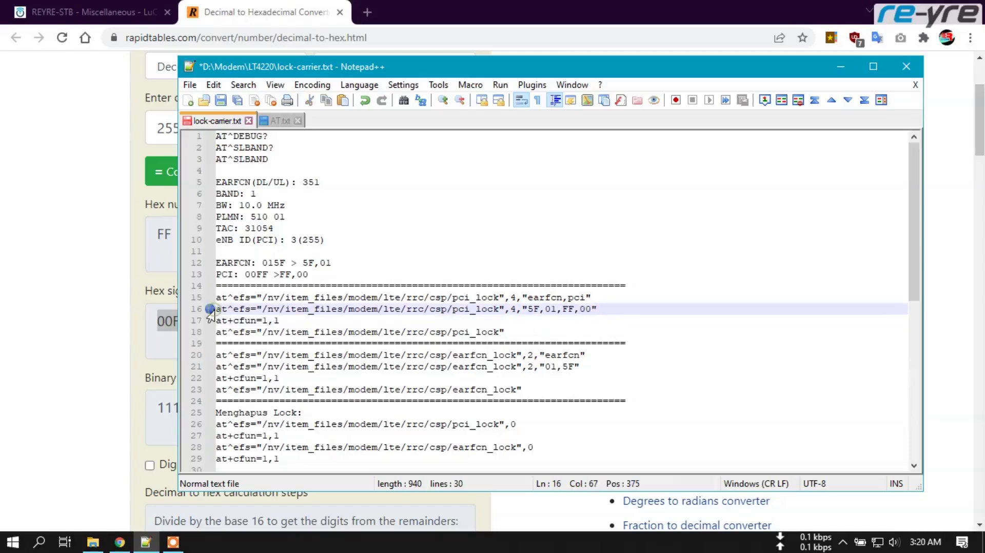
pyautogui.moveTo(209, 309); pyautogui.dragTo(594, 309)
pyautogui.rightClick(591, 309)
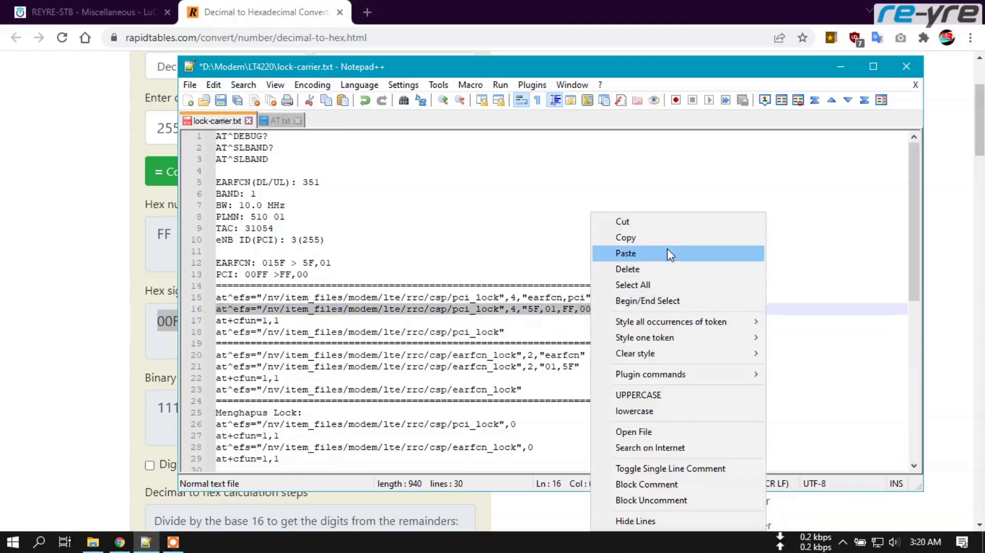
pyautogui.click(667, 242)
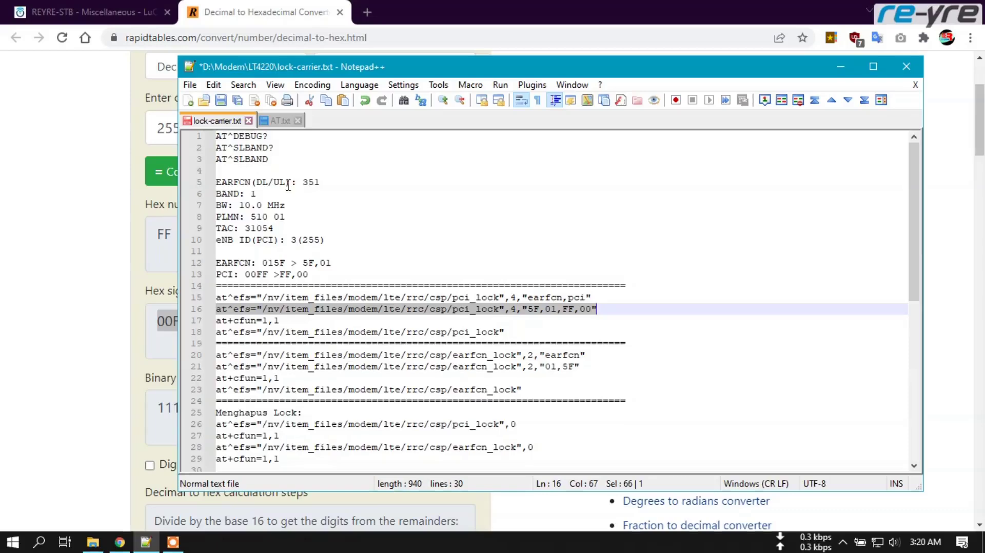
pyautogui.click(96, 10)
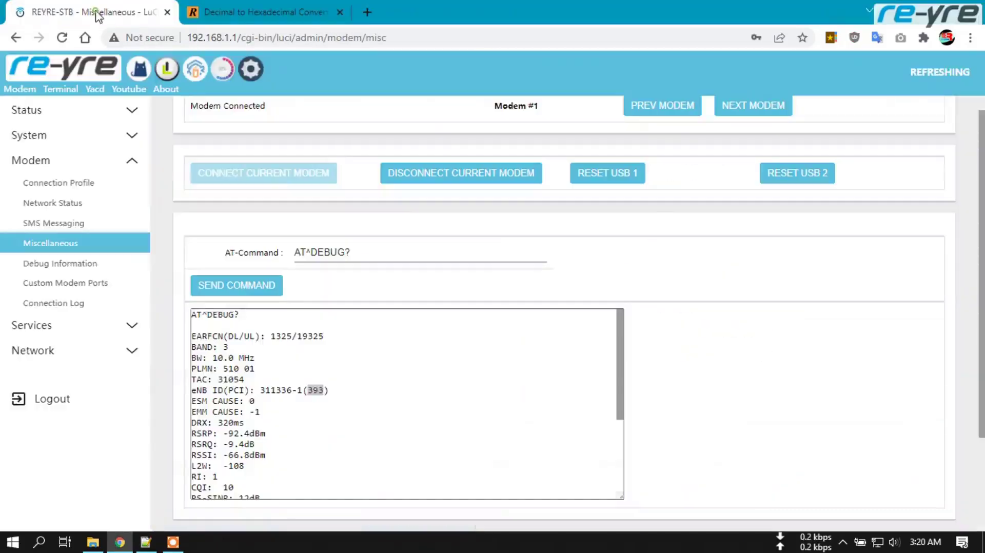
pyautogui.moveTo(365, 250); pyautogui.dragTo(286, 243)
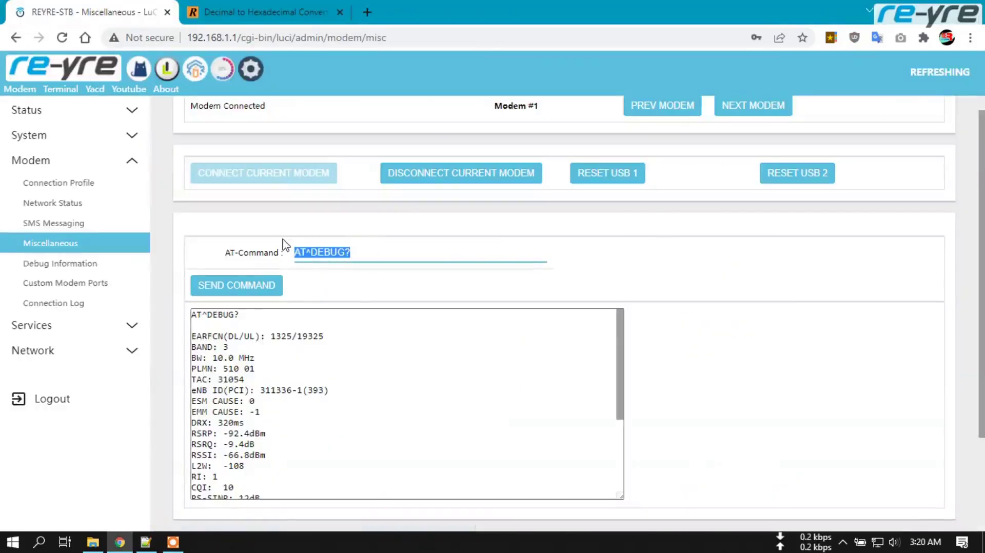
pyautogui.hotkey('ctrl', 'v')
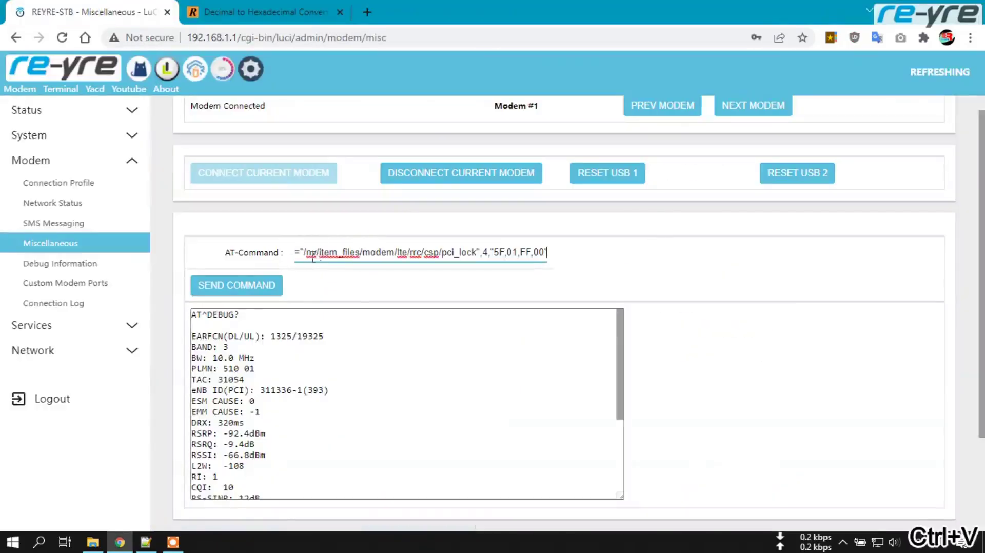
pyautogui.click(255, 286)
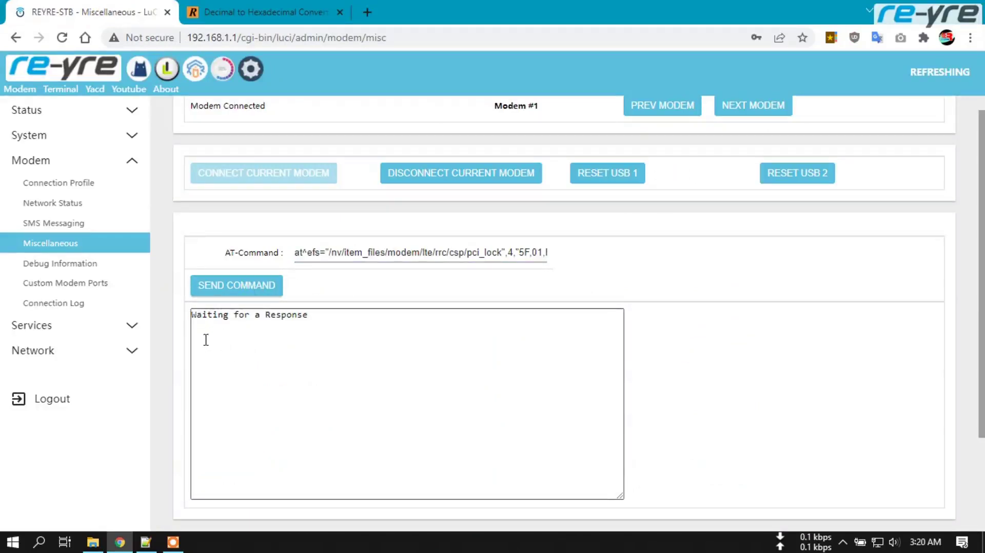
pyautogui.moveTo(205, 327); pyautogui.dragTo(192, 328)
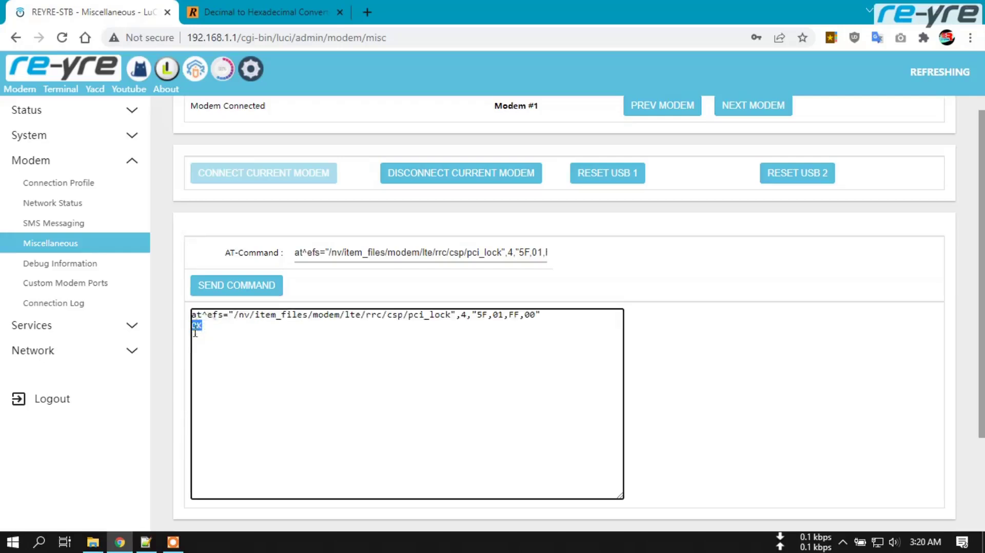
# Copy the restart command at+cfun=1,1 from lock-carrier.txt in Notepad++ and send it to the modem in LuCI
pyautogui.click(148, 543)
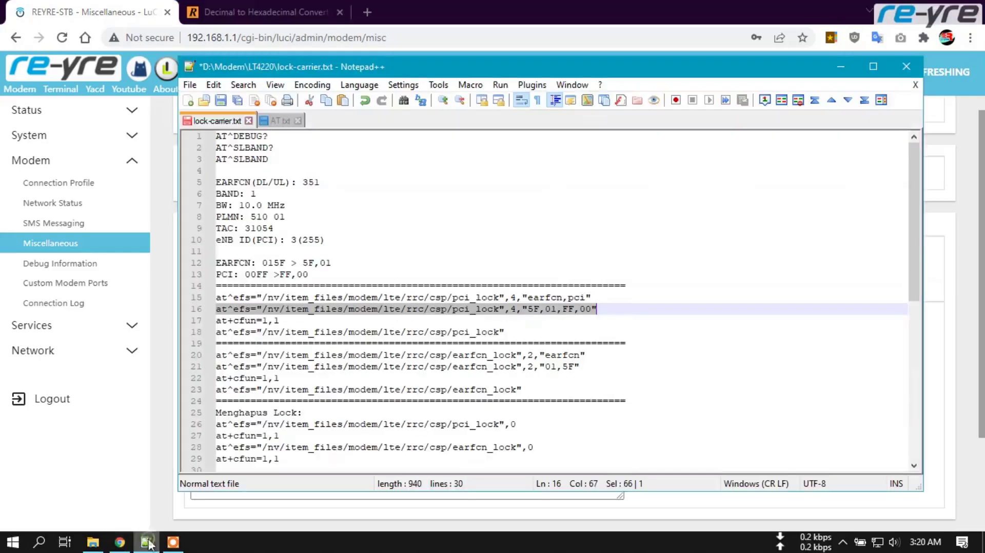
pyautogui.moveTo(279, 321); pyautogui.dragTo(216, 321)
pyautogui.hotkey('ctrl', 'c')
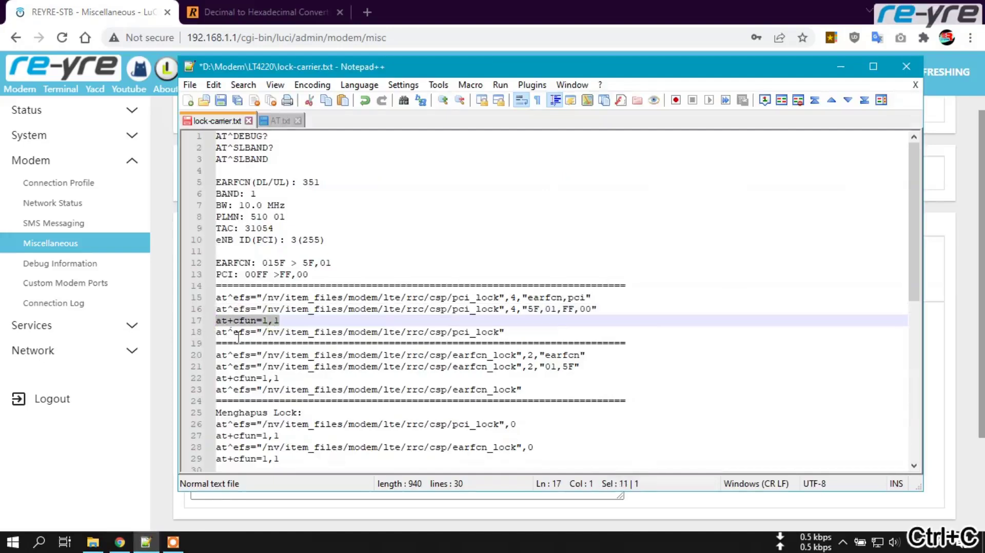
pyautogui.click(130, 7)
pyautogui.tripleClick(384, 251)
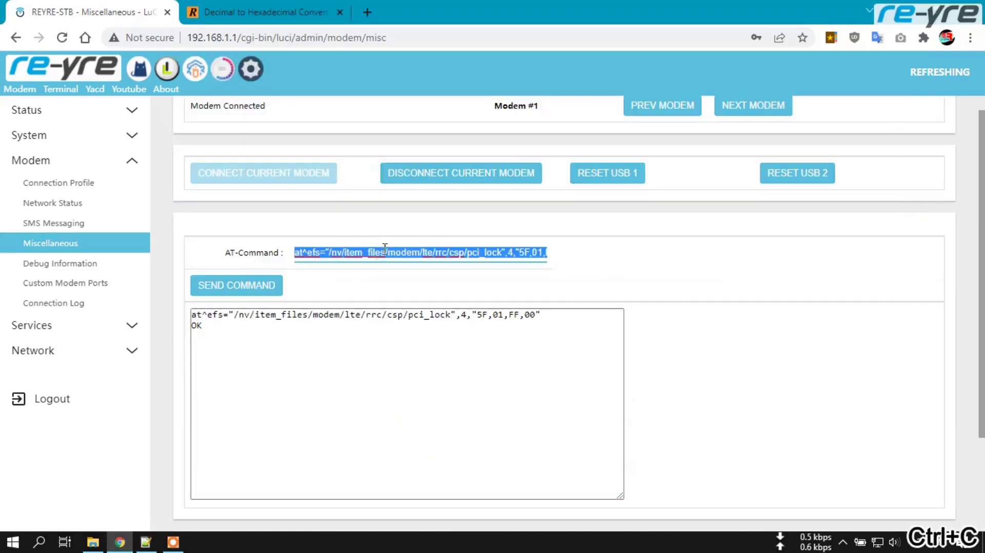
pyautogui.hotkey('ctrl', 'v')
pyautogui.click(261, 285)
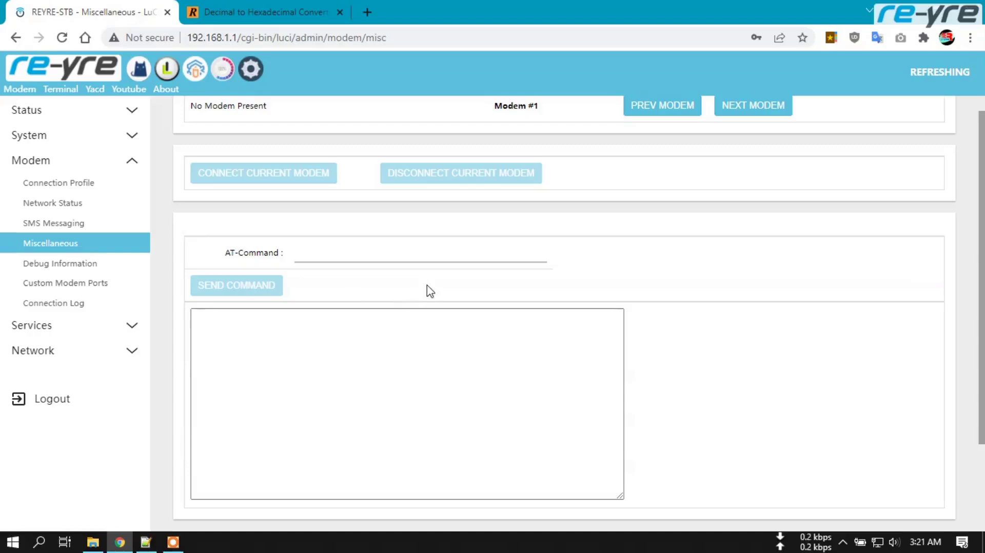
# Monitor the WAN1 entry on the network Interfaces page, reloading it until the restarted modem's device details appear
pyautogui.click(251, 69)
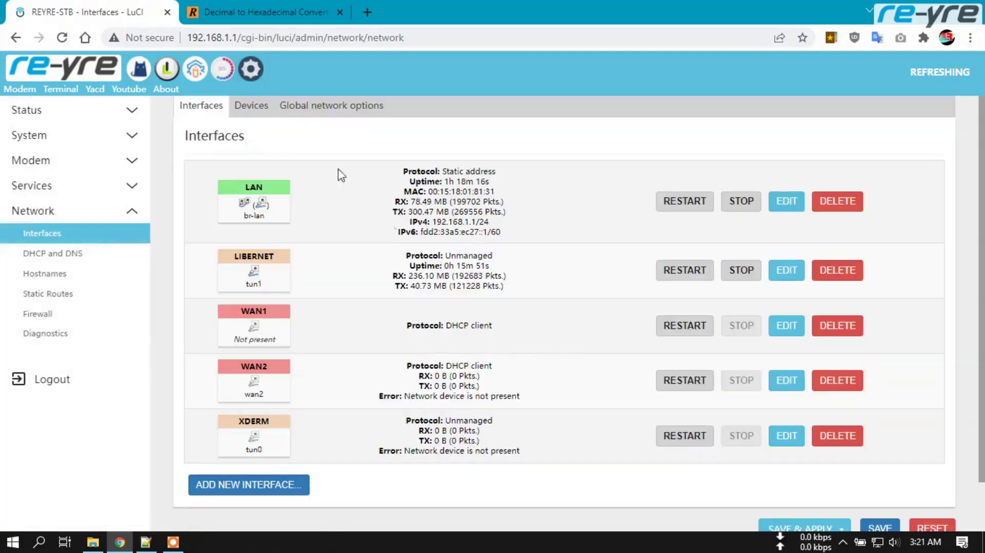
pyautogui.click(253, 73)
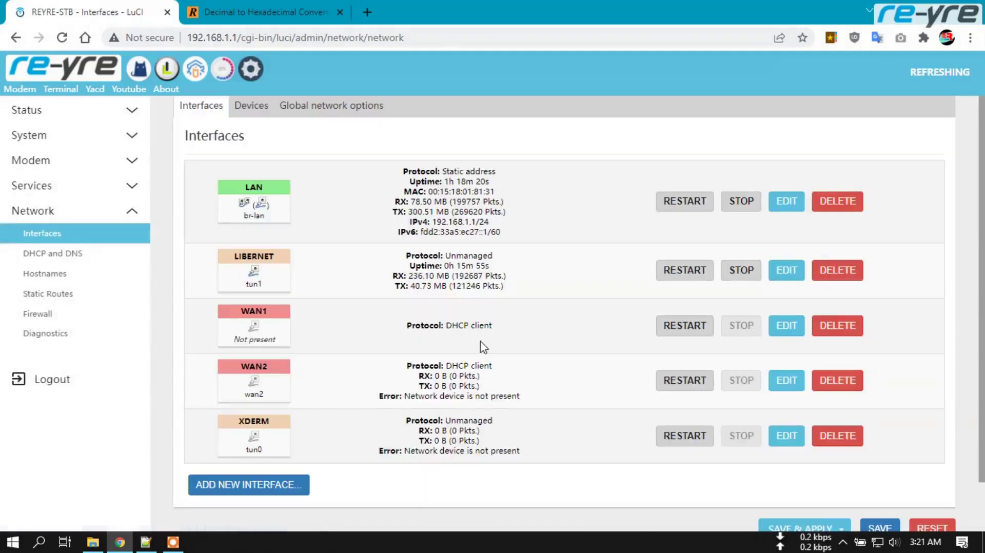
pyautogui.click(255, 74)
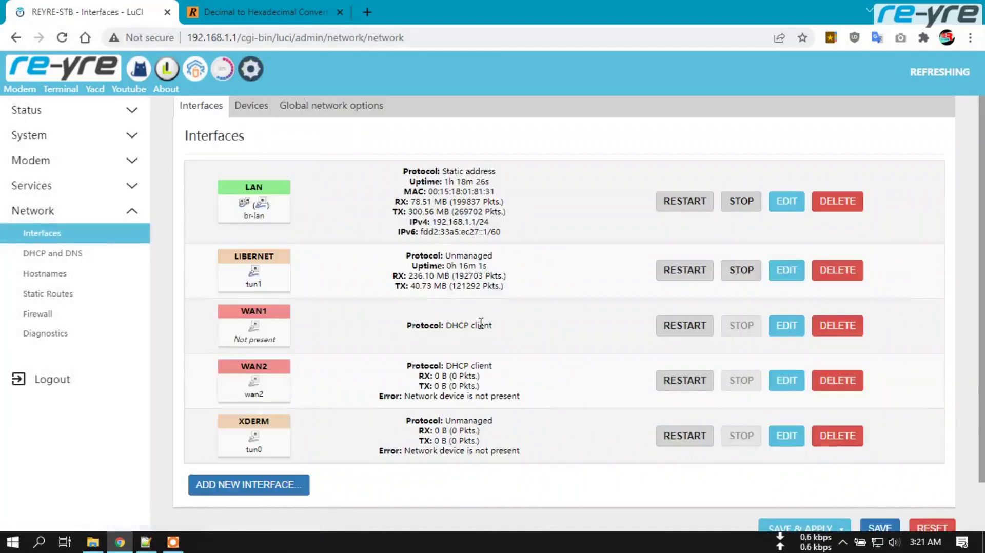
pyautogui.click(251, 75)
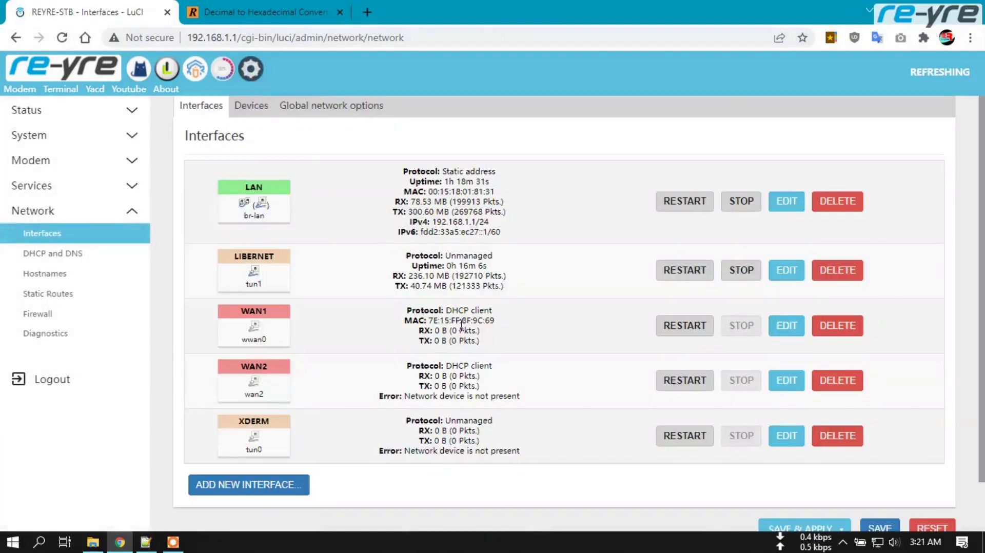
pyautogui.tripleClick(455, 320)
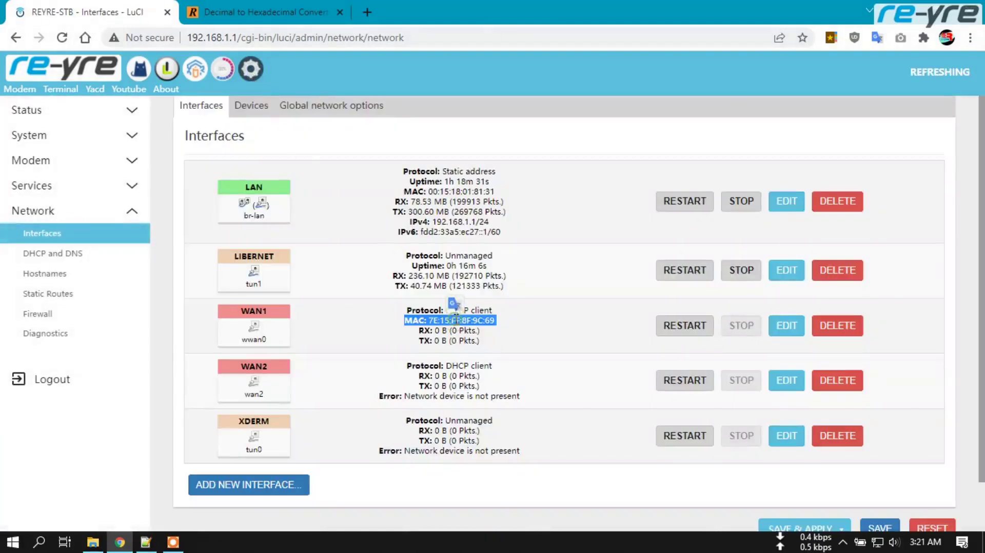
pyautogui.click(431, 340)
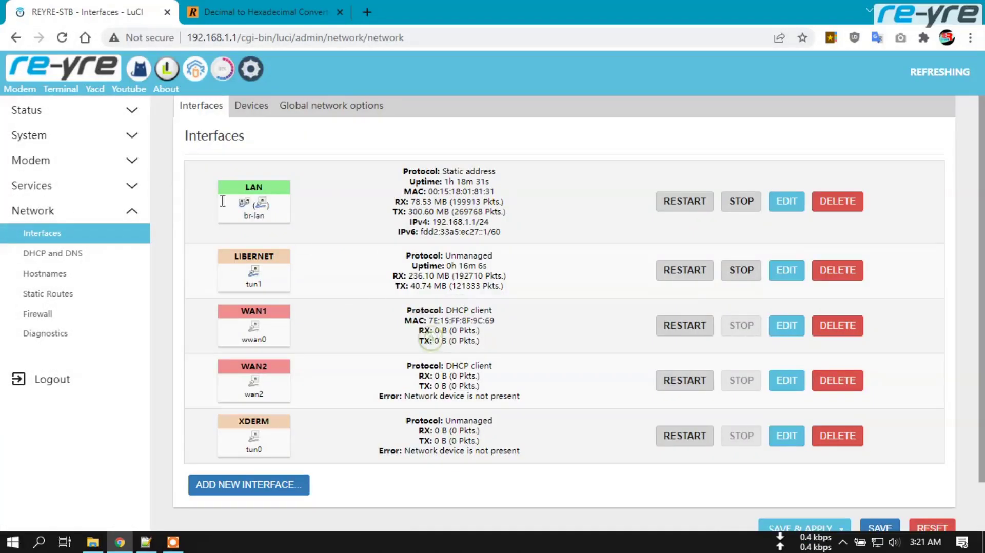
# Query the stored lock by copying at^efs="/nv/item_files/modem/lte/rrc/csp/pci_lock" from lock-carrier.txt and sending it from LuCI's modem Miscellaneous page
pyautogui.click(111, 163)
pyautogui.click(81, 244)
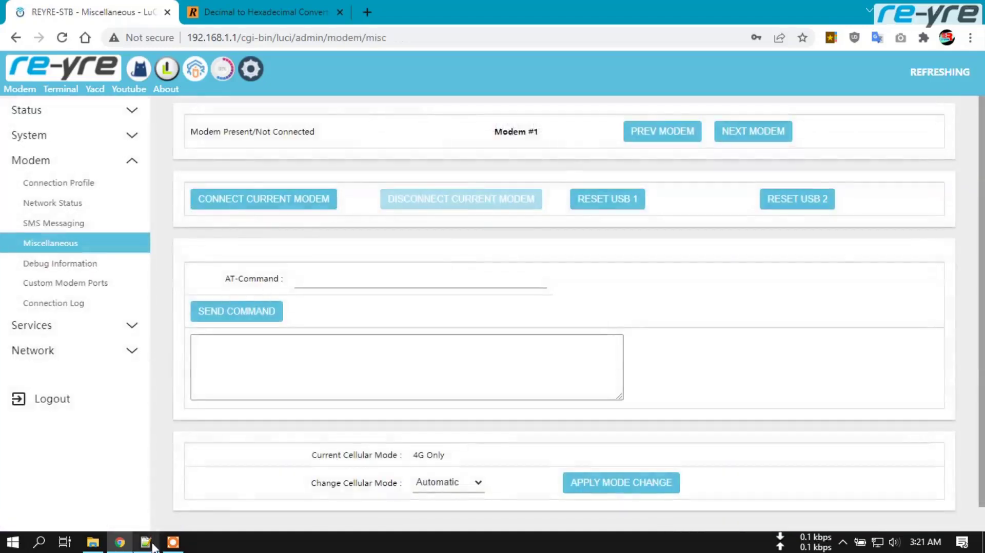
pyautogui.click(146, 543)
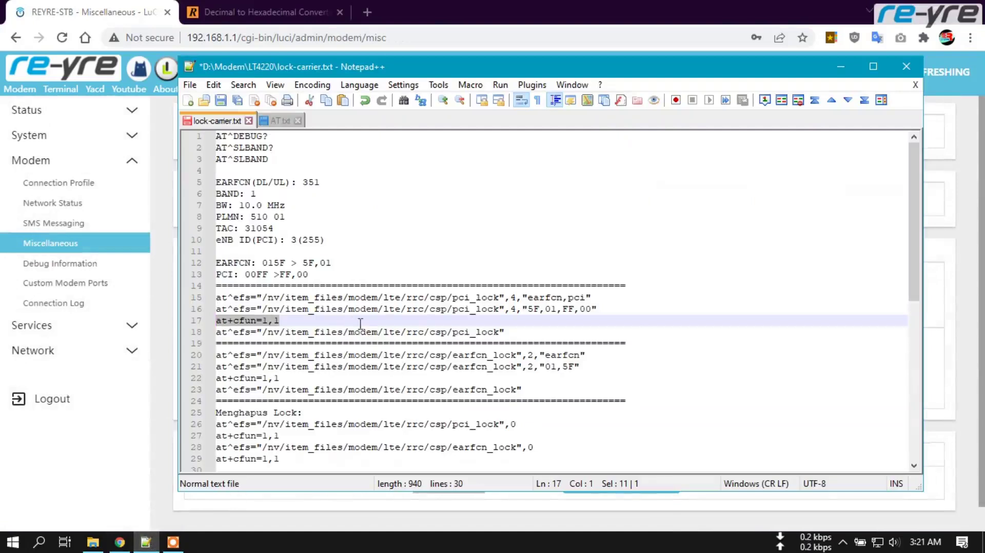
pyautogui.scroll(-1, 367, 326)
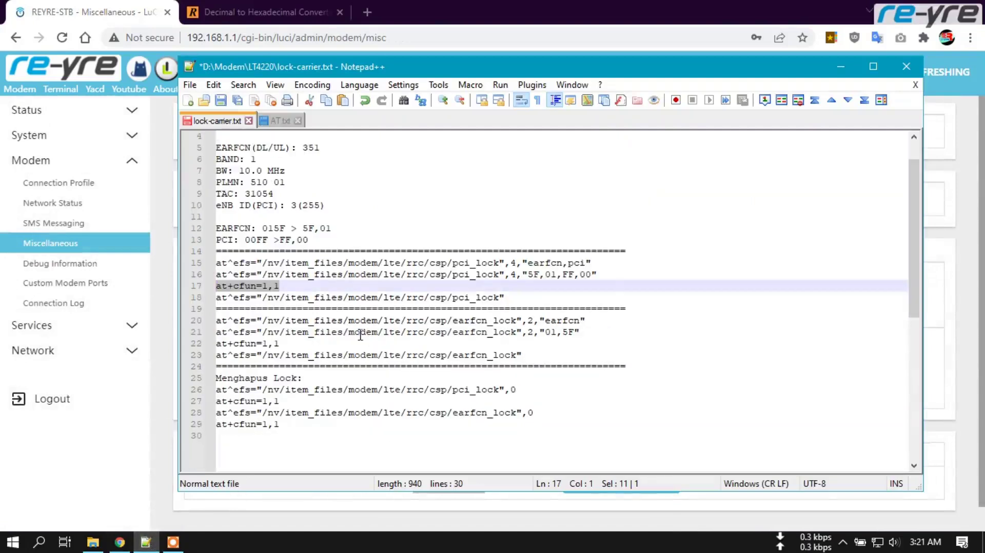
pyautogui.click(598, 274)
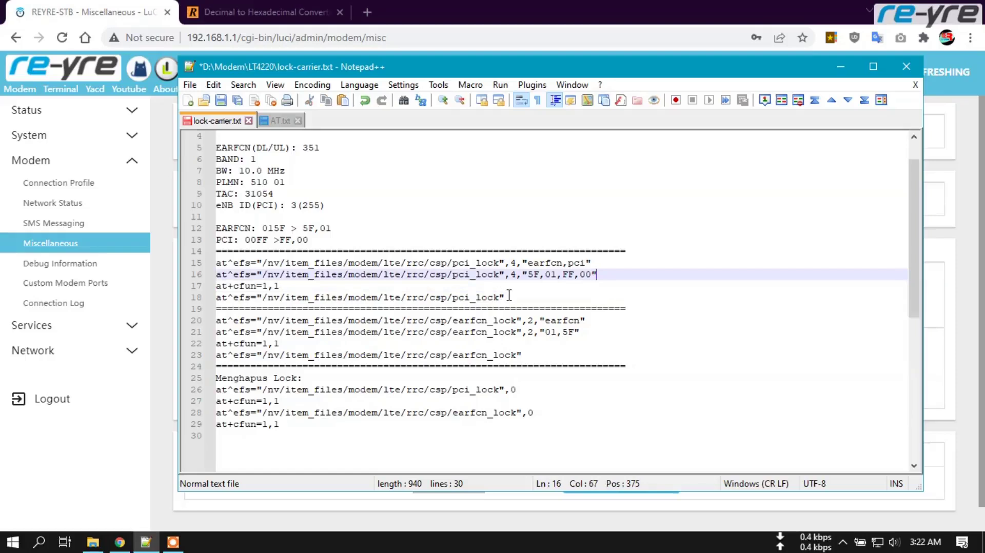
pyautogui.moveTo(214, 298); pyautogui.dragTo(507, 303)
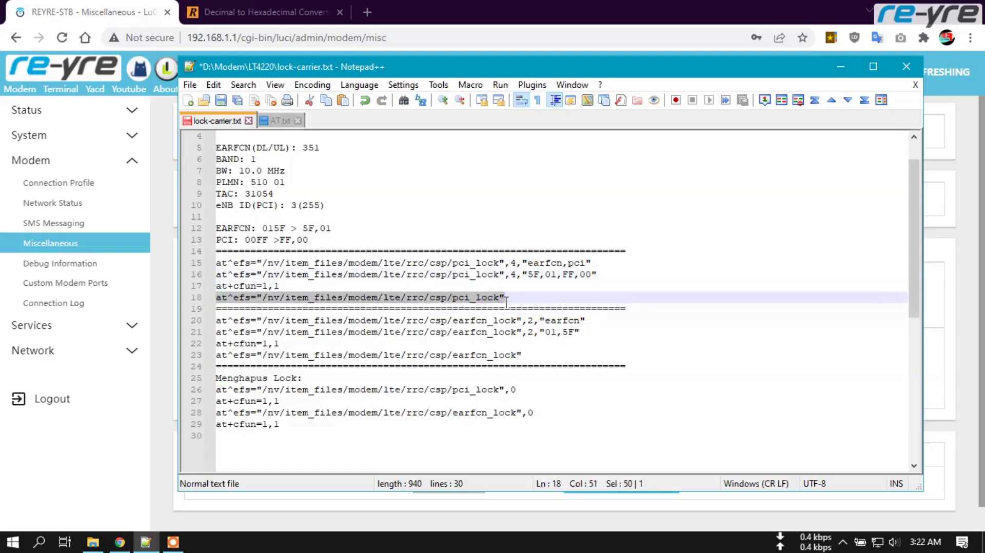
pyautogui.hotkey('ctrl', 'c')
pyautogui.click(110, 7)
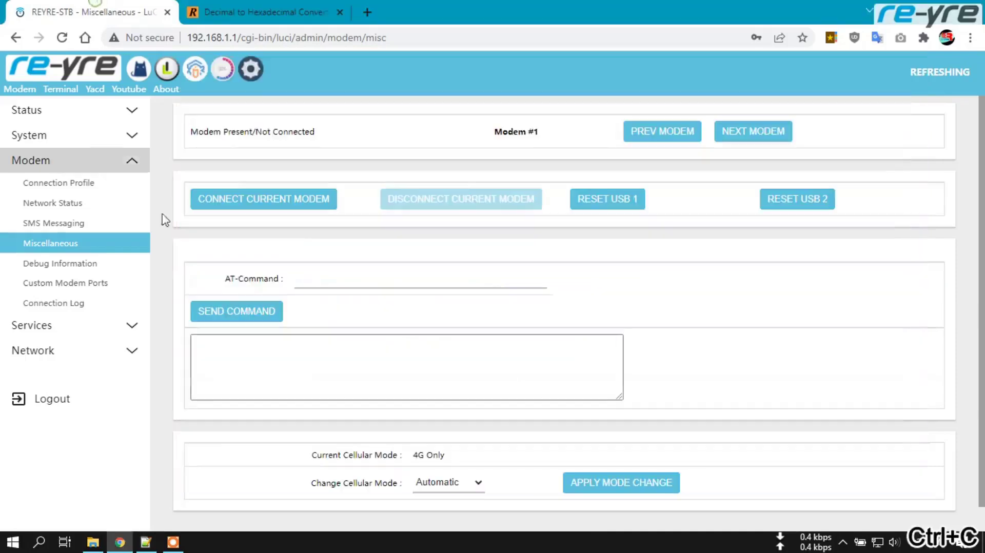
pyautogui.click(314, 278)
pyautogui.hotkey('ctrl', 'v')
pyautogui.click(235, 316)
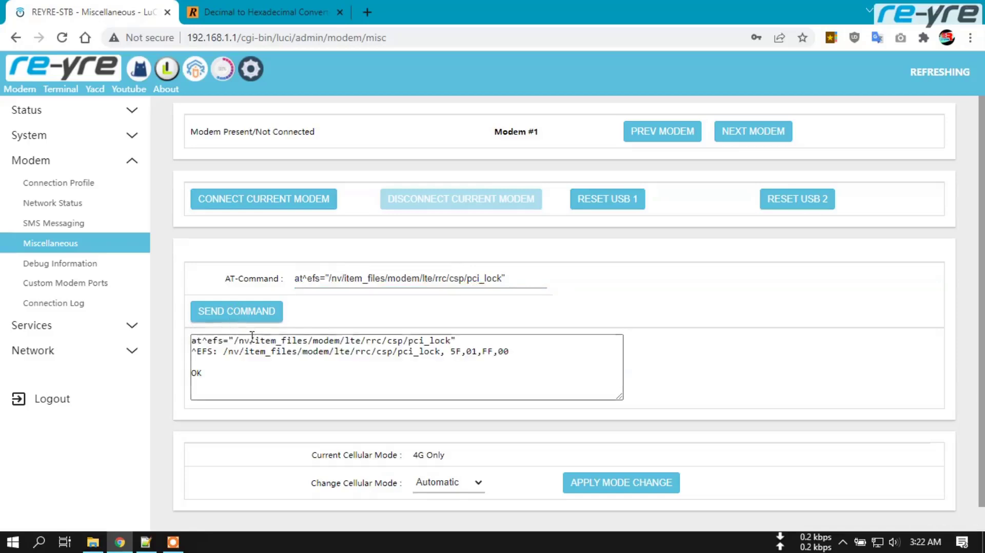
pyautogui.moveTo(205, 378); pyautogui.dragTo(193, 378)
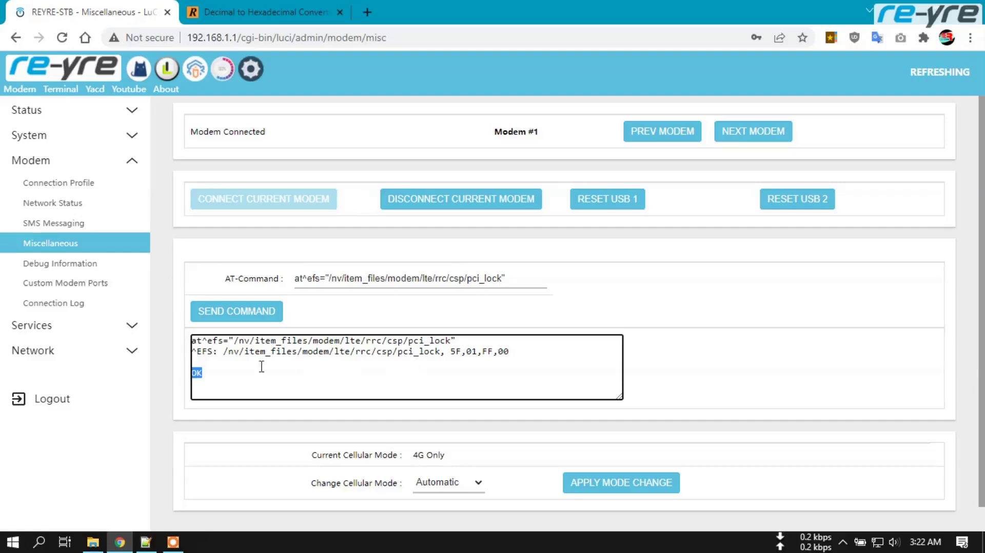
# Examine the band, channel and PCI in the modem's Network Status page
pyautogui.click(162, 281)
pyautogui.click(77, 205)
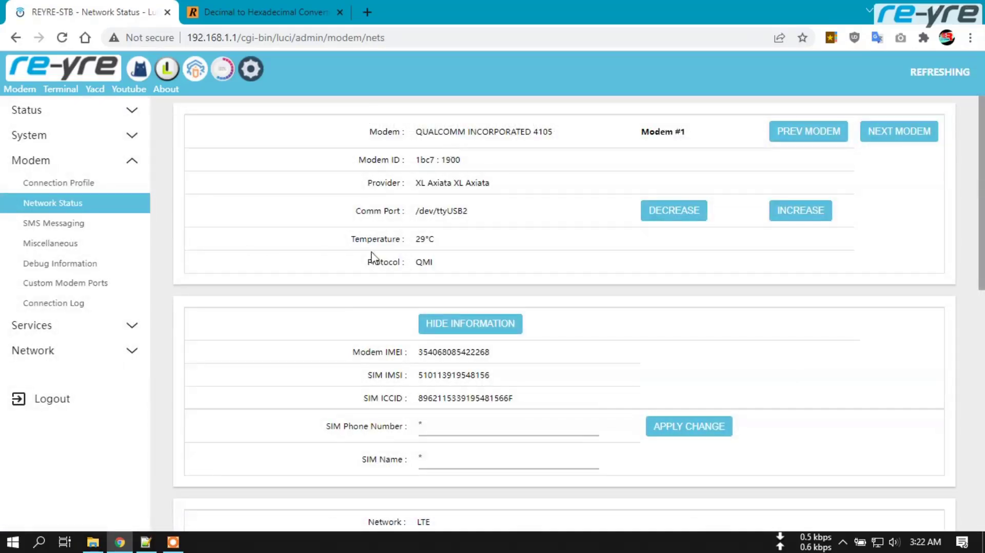
pyautogui.scroll(-9, 373, 255)
pyautogui.scroll(-1, 345, 277)
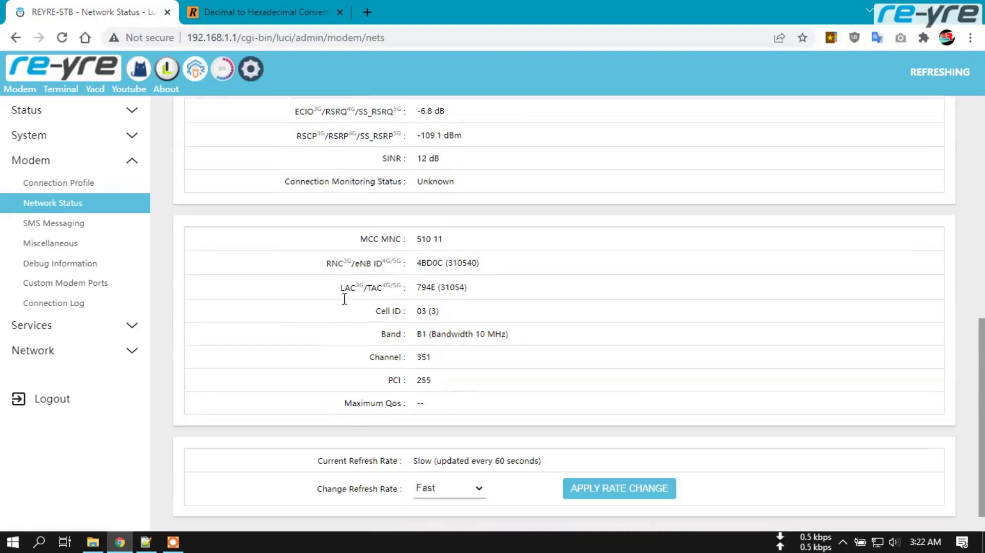
pyautogui.moveTo(422, 334); pyautogui.dragTo(510, 336)
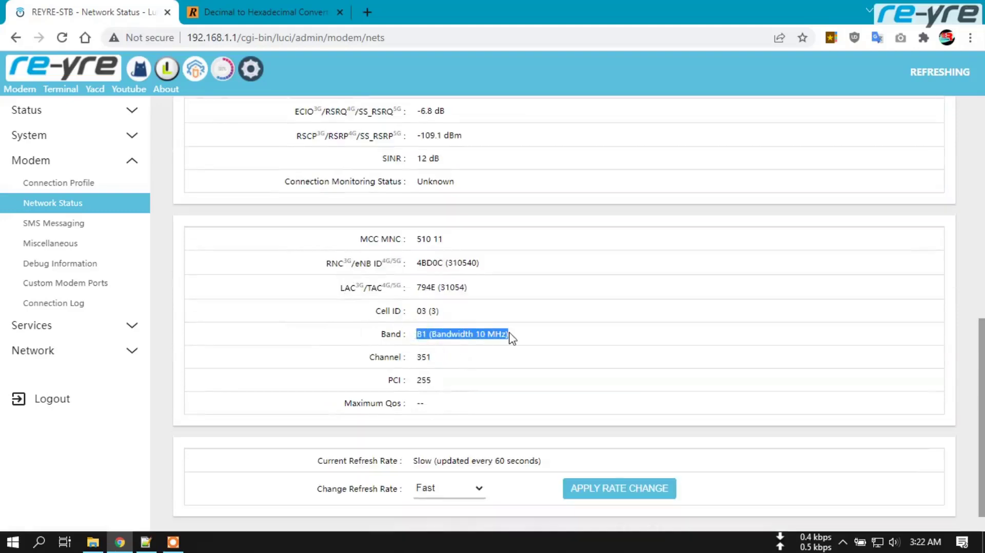
pyautogui.click(534, 341)
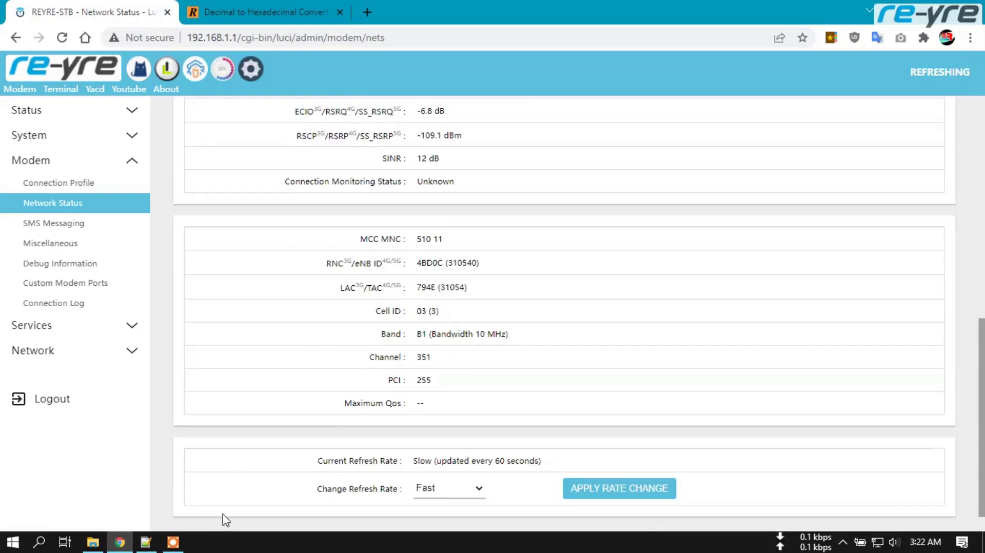
# Check the band noted in lock-carrier.txt against a freshly reloaded Network Status page in LuCI
pyautogui.scroll(1, 166, 514)
pyautogui.click(146, 542)
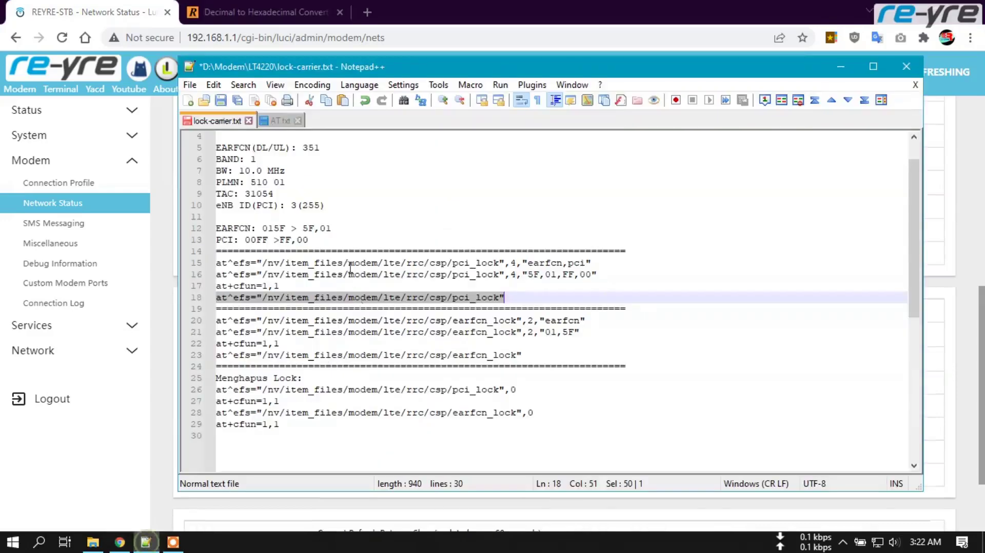
pyautogui.click(255, 159)
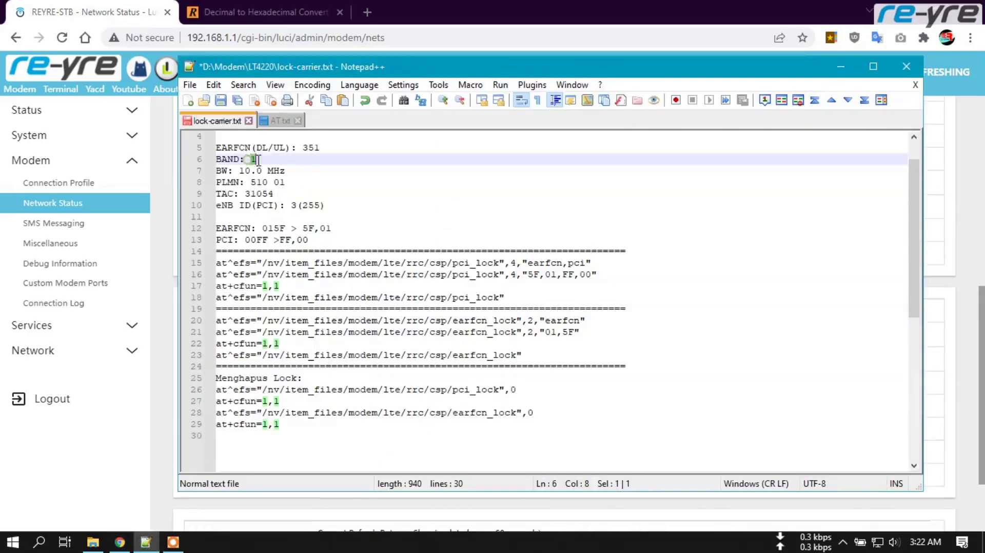
pyautogui.click(165, 211)
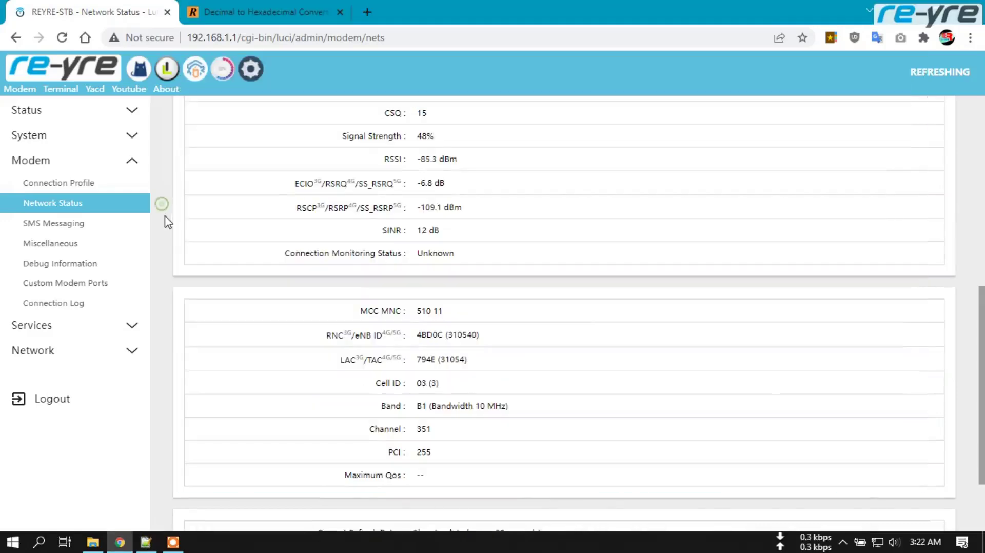
pyautogui.click(68, 207)
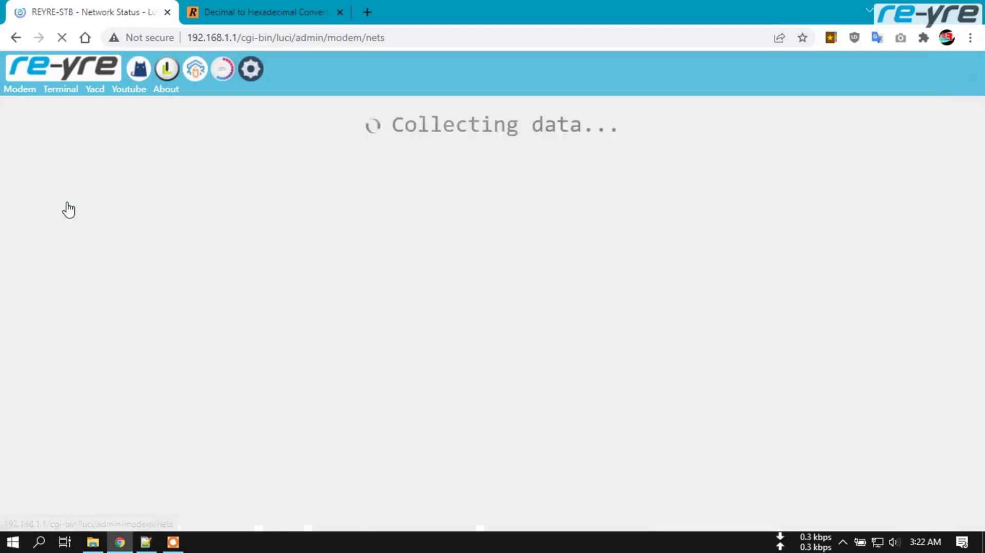
pyautogui.scroll(-10, 321, 298)
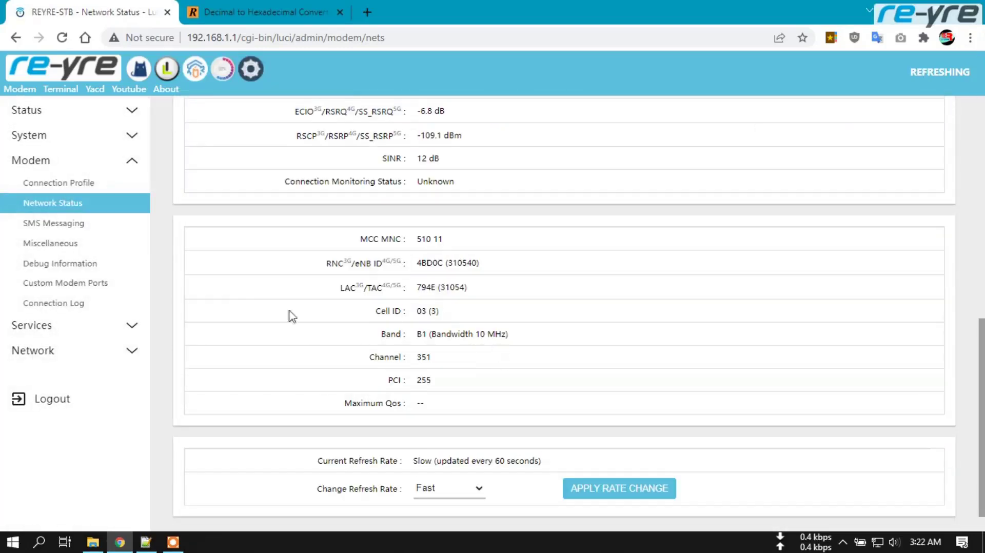
pyautogui.scroll(8, 226, 305)
# Query the modem's enabled bands by copying AT^SLBAND? from lock-carrier.txt and sending it from LuCI's modem Miscellaneous page
pyautogui.click(145, 541)
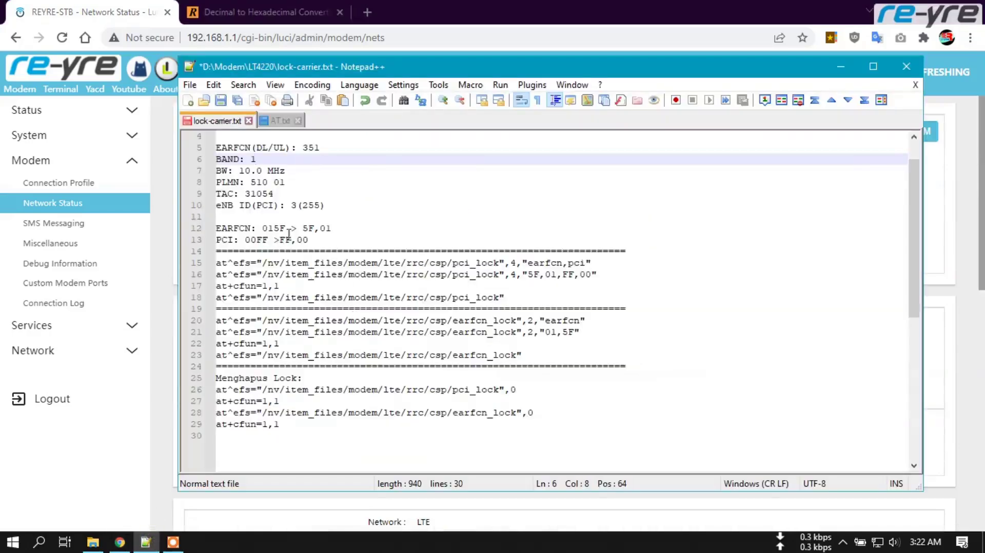
pyautogui.scroll(1, 303, 232)
pyautogui.moveTo(270, 147); pyautogui.dragTo(216, 145)
pyautogui.hotkey('ctrl', 'c')
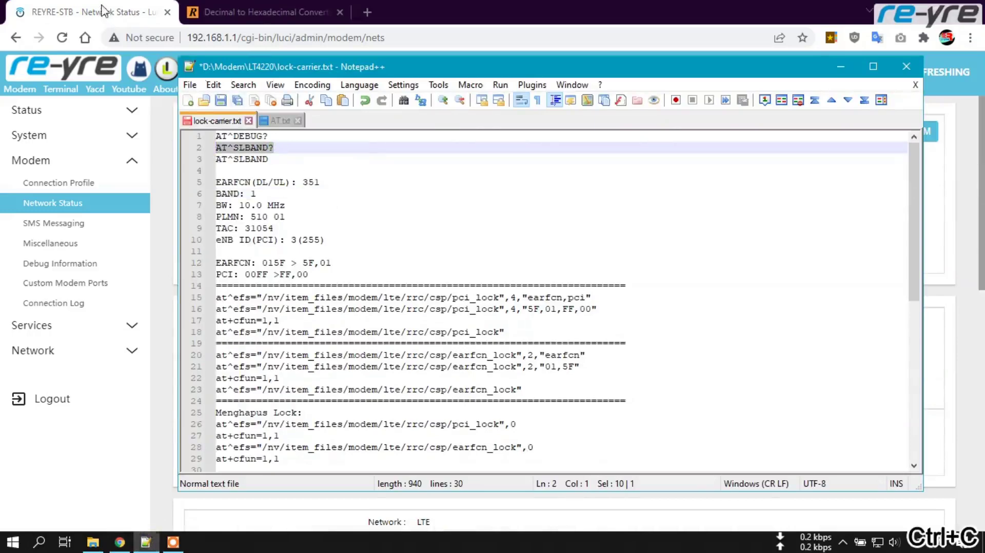
pyautogui.hotkey('alt', 'Tab')
pyautogui.click(61, 250)
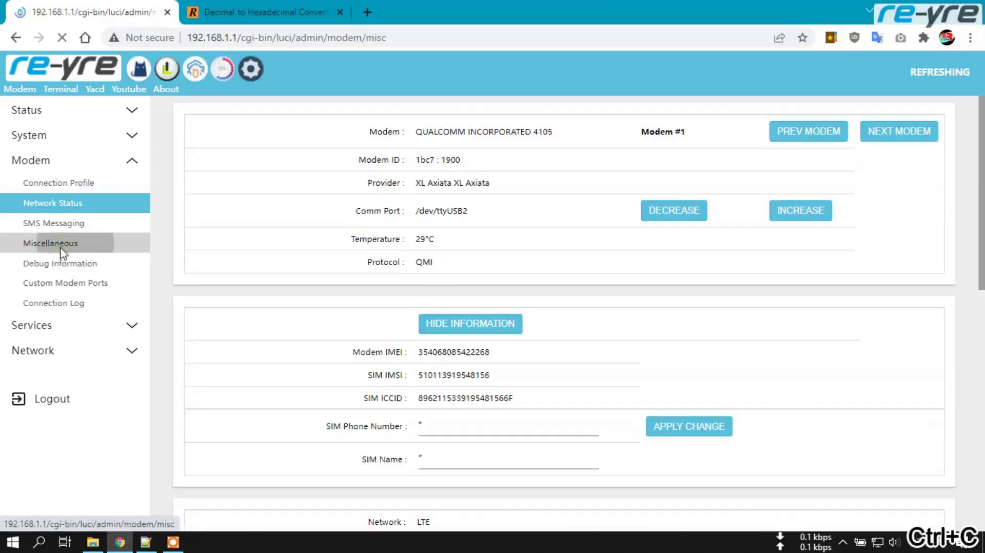
pyautogui.click(350, 281)
pyautogui.hotkey('ctrl', 'v')
pyautogui.click(239, 316)
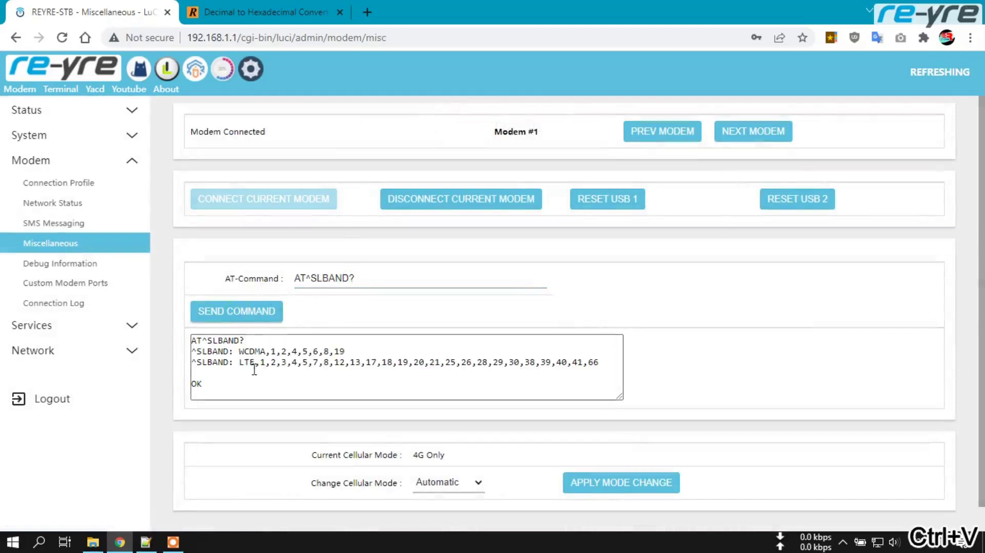